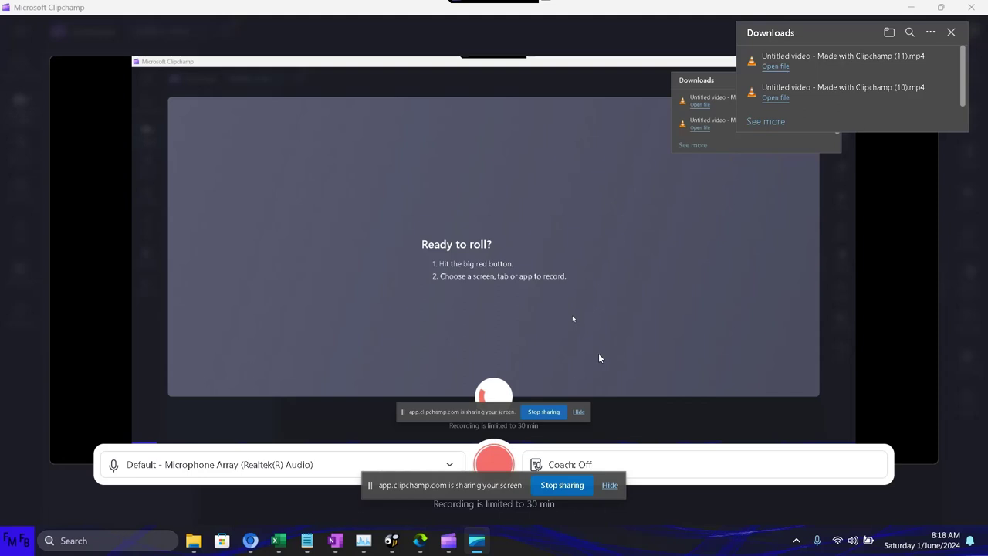
Step: Switch to the empty untitled Notepad document
key("alt+Tab")
key("alt+Tab")
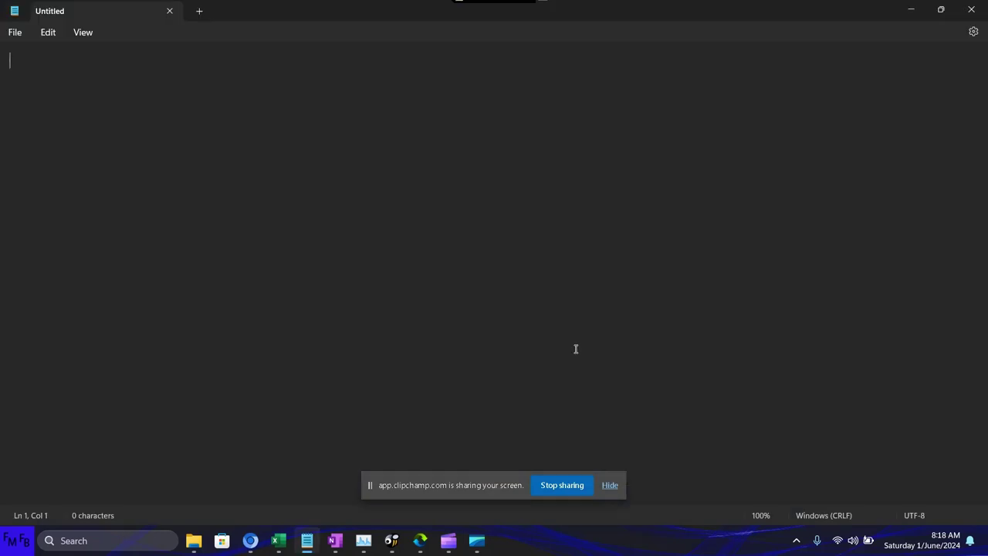
Step: Type the English intro about showing multiple cells with the offset function, then begin 'En este video'
type("In thi")
type("s video")
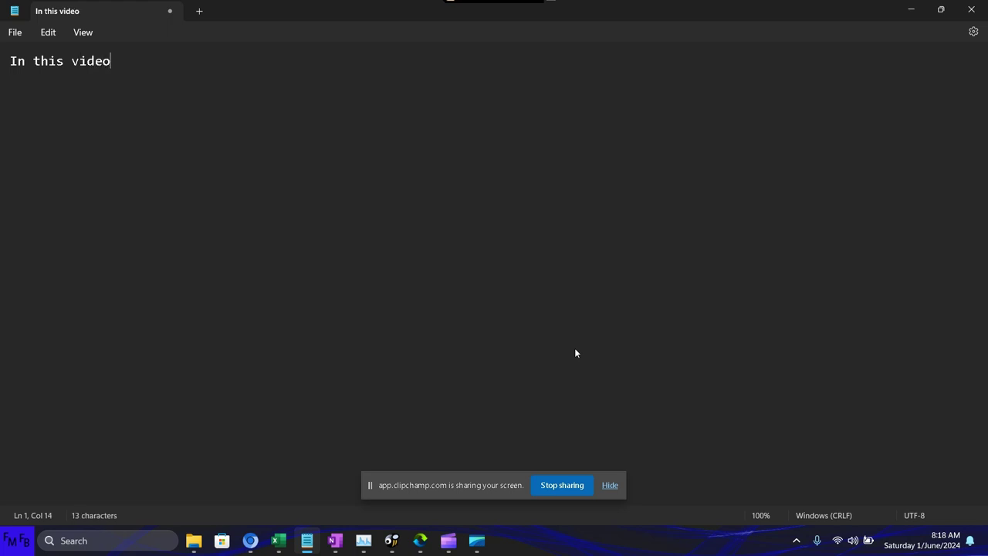
type(",I w")
type("ill show ")
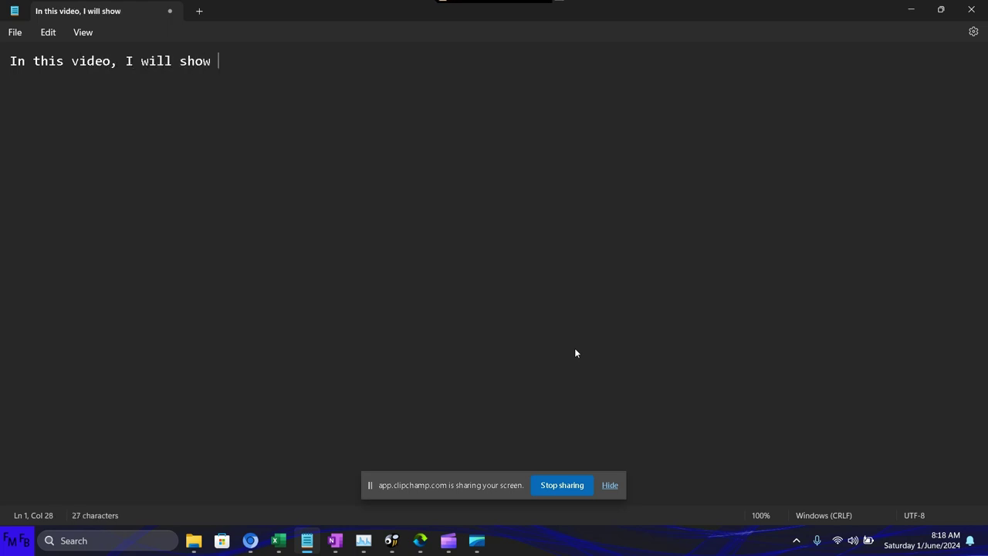
type("you how ")
type("to selec")
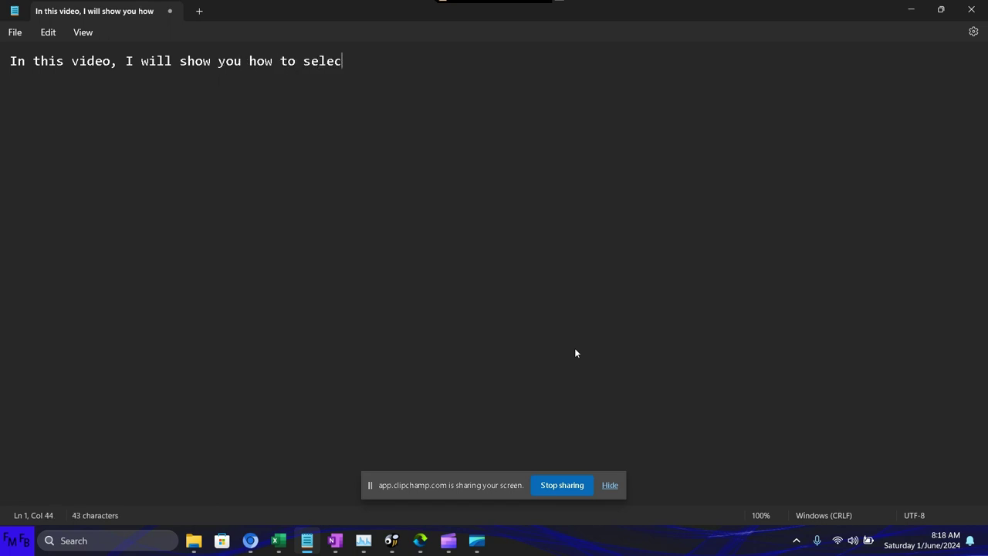
type("t ")
type("mu")
key("BackSpace")
key("BackSpace")
key("BackSpace")
type("a")
type("nd s")
key("BackSpace")
type("dis")
type("play in an")
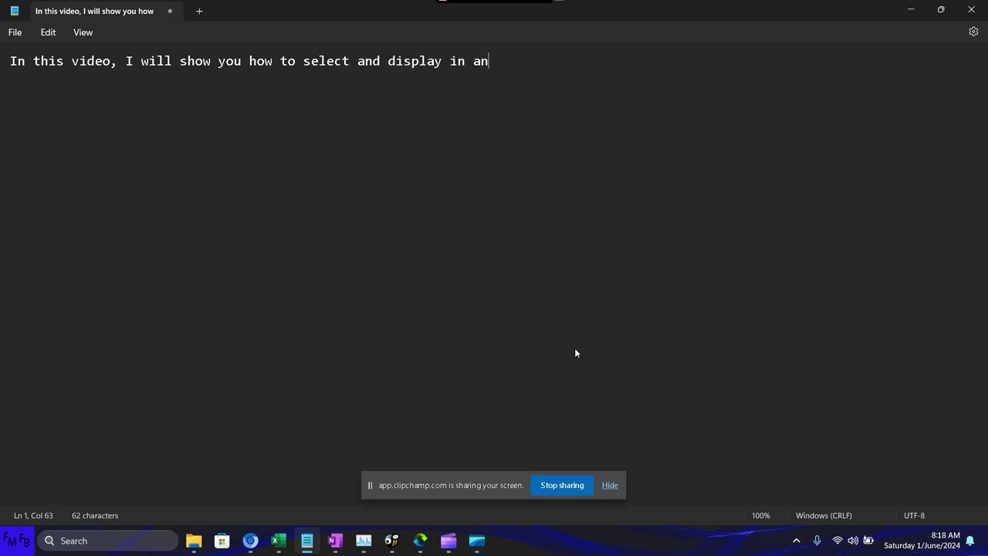
type("other ce")
type("ll")
type(", mul")
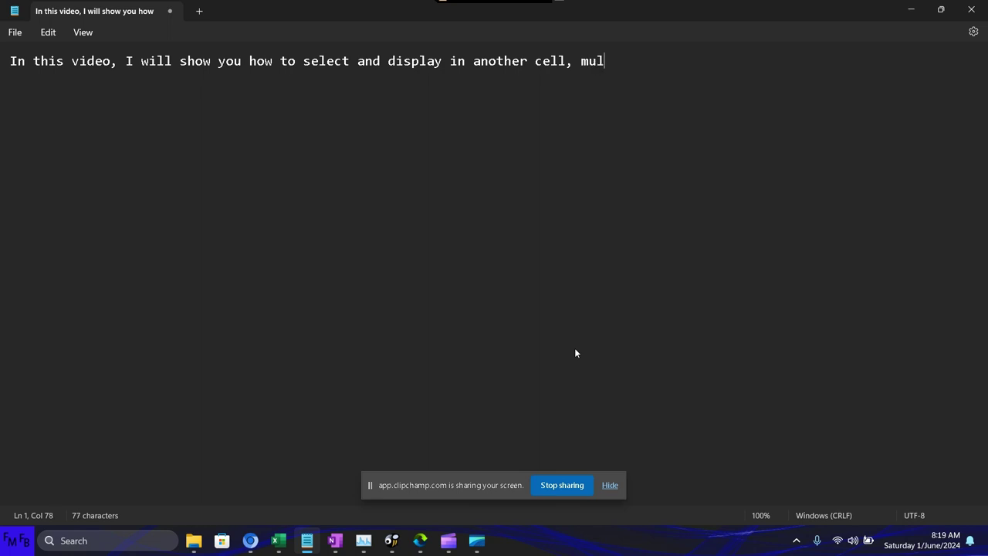
type("tiple ce")
type("lls with ")
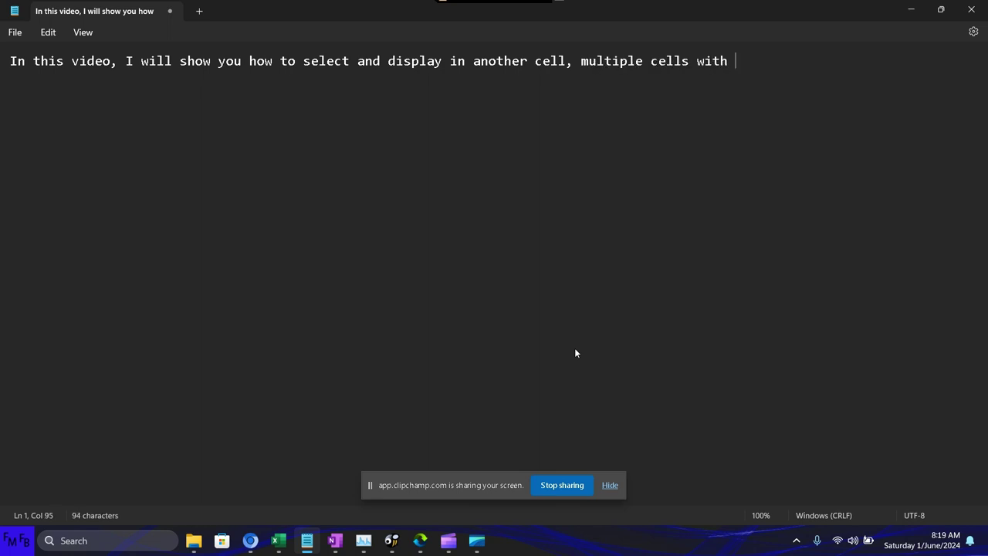
type("the offs")
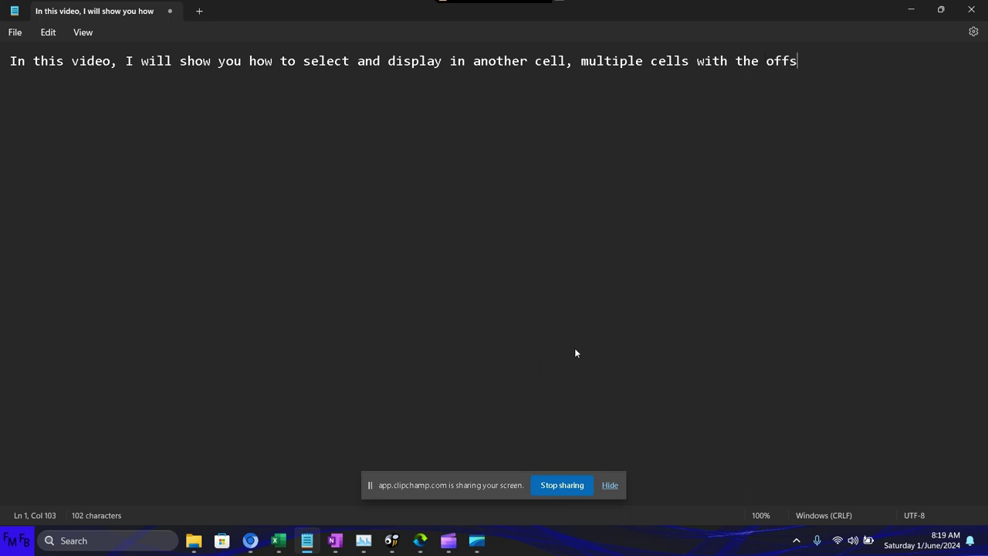
type("et func")
type("tion.")
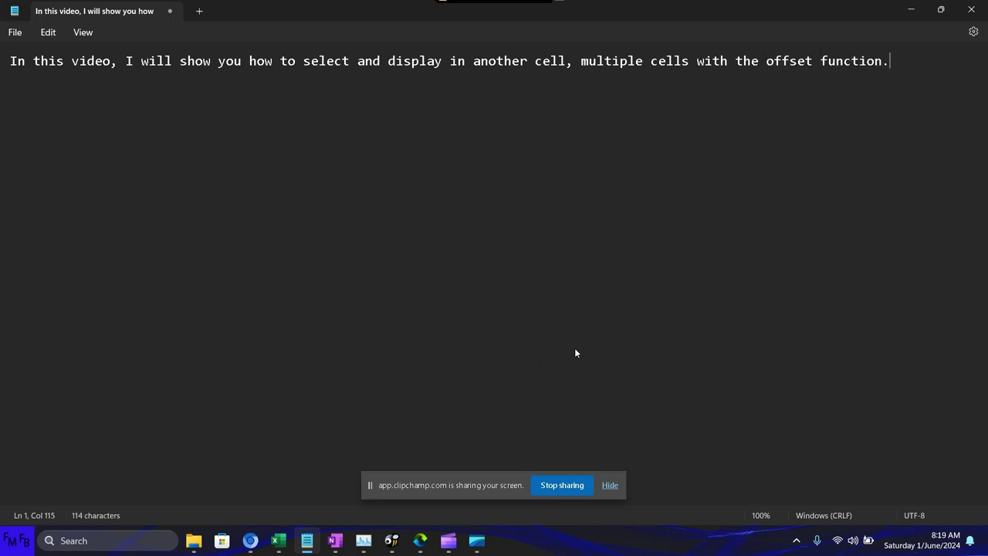
type("/E")
type("n este vid")
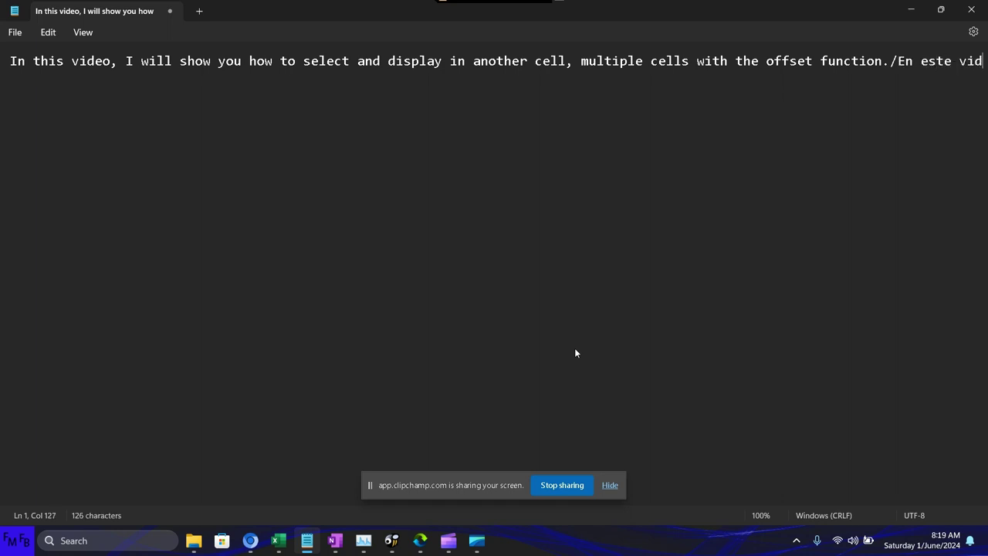
type("eo")
Step: Finish the Spanish sentence: '…mostrar en otras celdas, multiples celdas con la función offset'
key("BackSpace")
type(", ")
type("yo l")
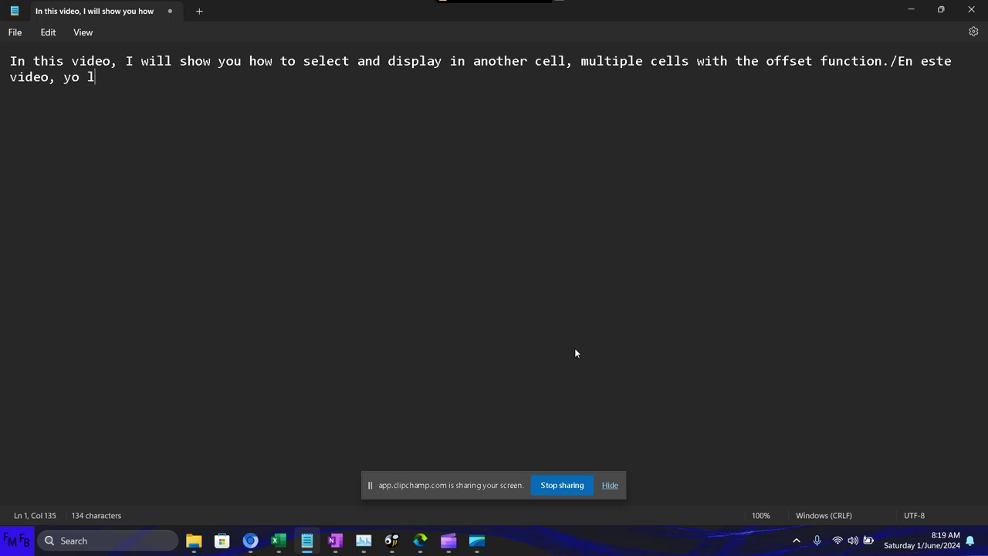
type("es mos")
type("trar")
type("é como ")
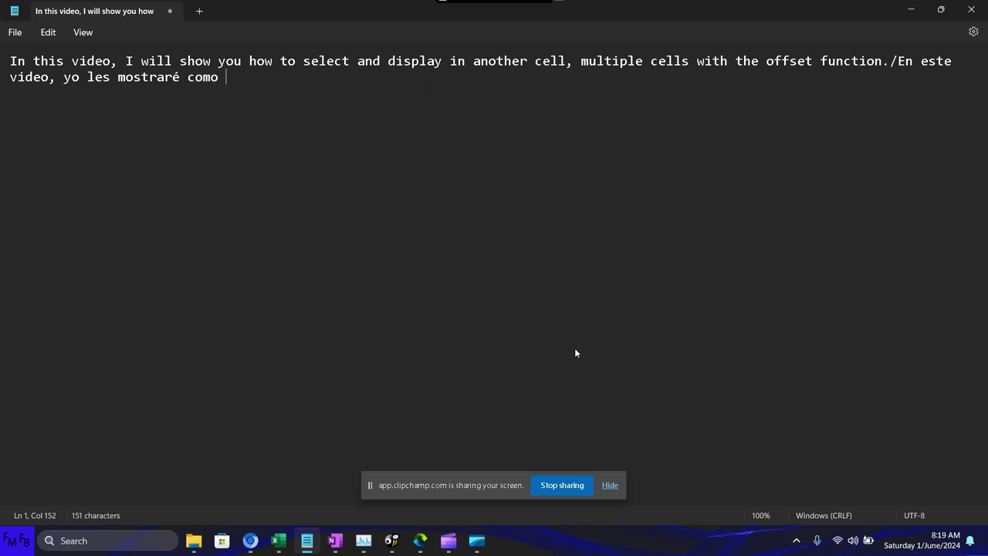
type("s")
type("elecciona")
type("r y mos")
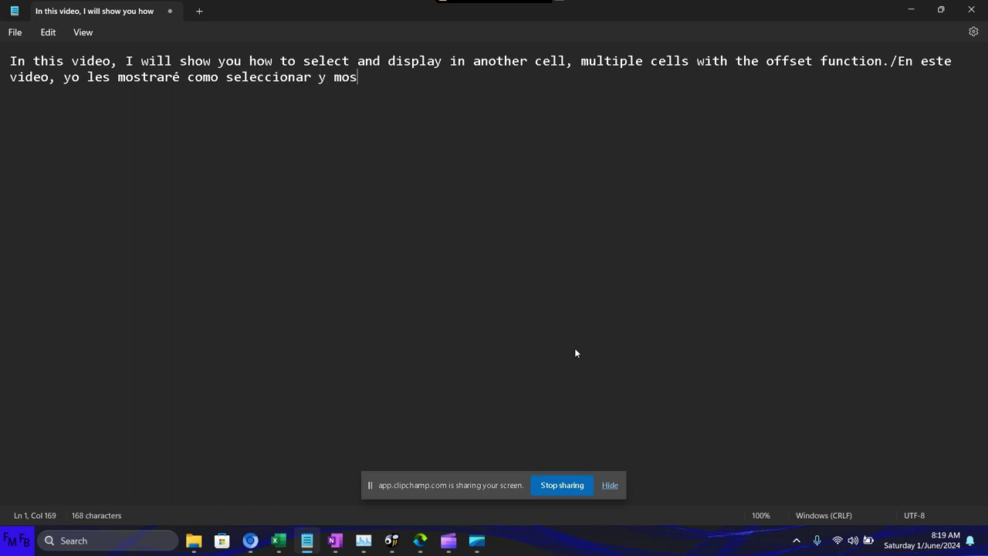
type("trar ")
type("en")
key("BackSpace")
key("BackSpace")
key("BackSpace")
key("BackSpace")
key("BackSpace")
key("BackSpace")
key("BackSpace")
key("BackSpace")
key("BackSpace")
key("BackSpace")
key("BackSpace")
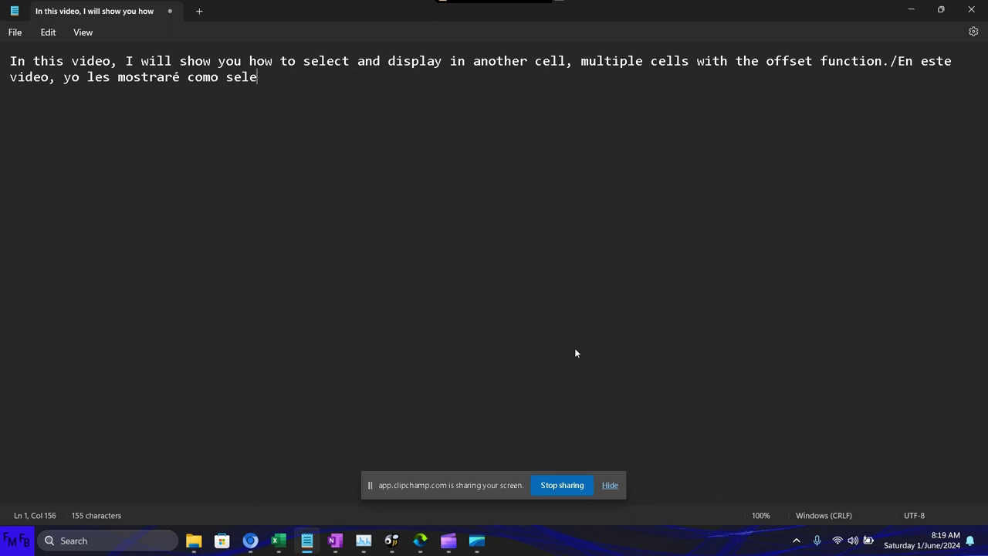
key("BackSpace")
key("BackSpace")
key("BackSpace")
key("BackSpace")
type("most")
type("rar en o")
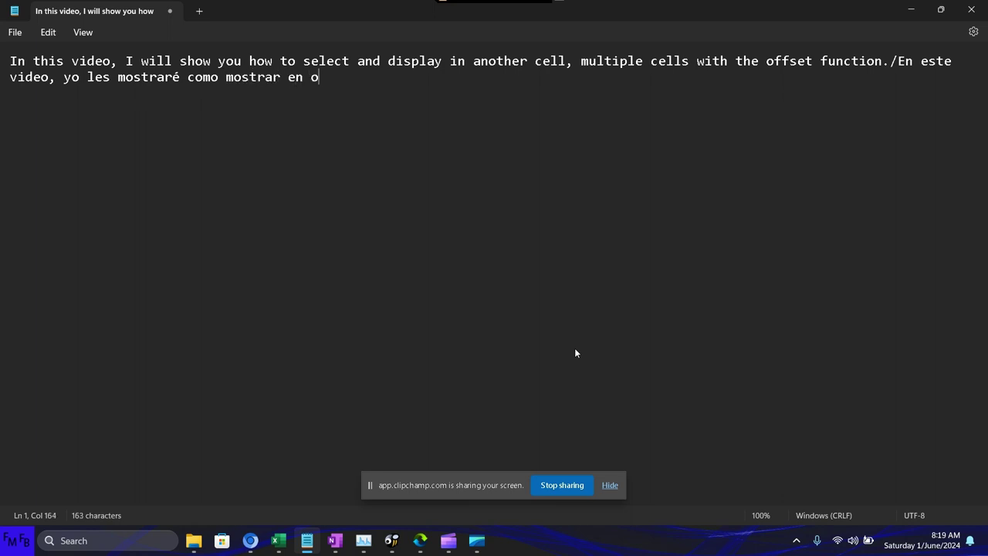
type("tras cel")
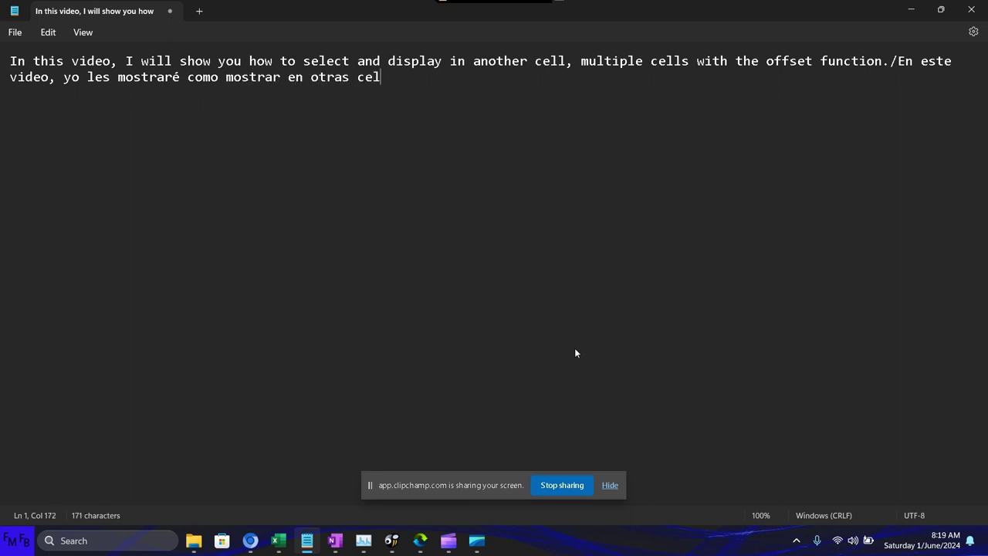
type("das")
type(", mult")
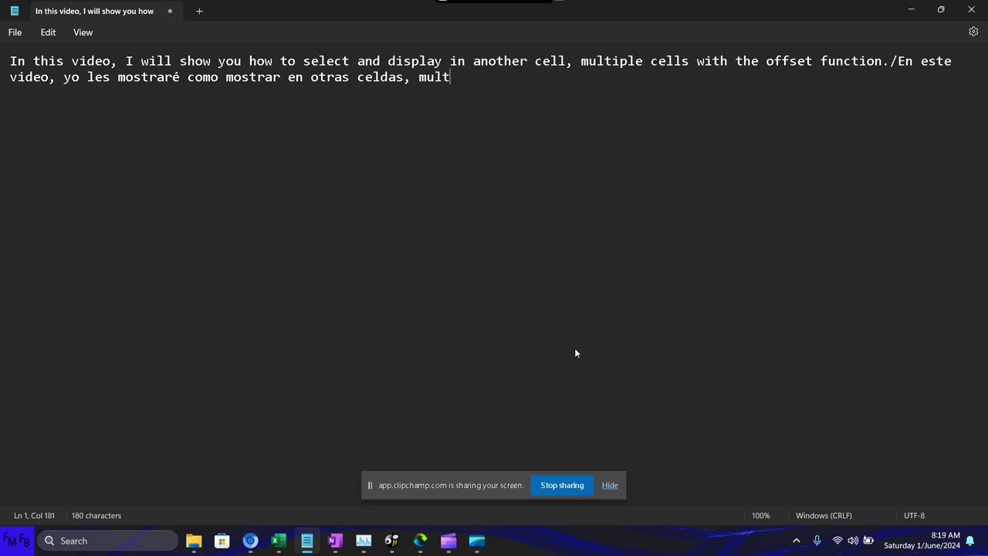
type("iples cel")
type("das con la ")
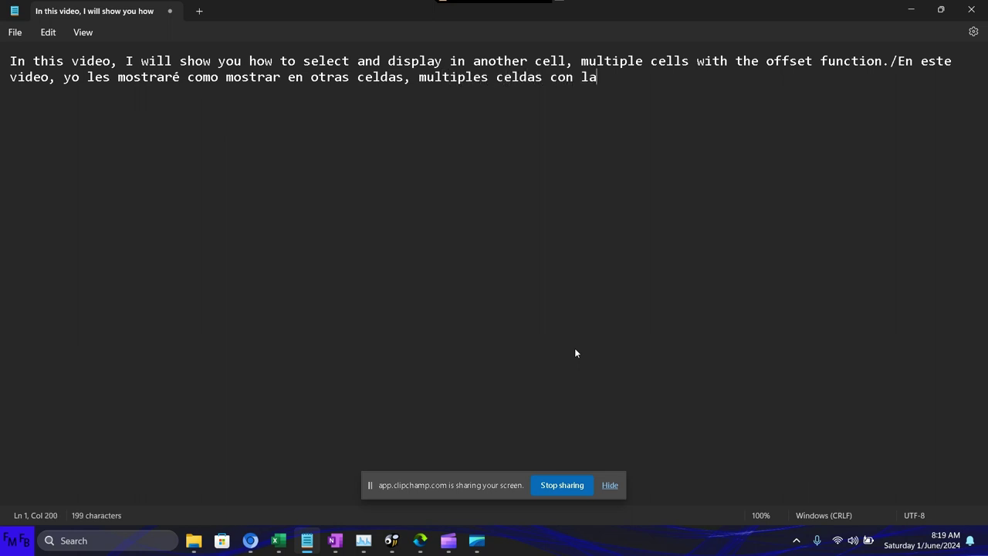
type("funci")
type("ón ")
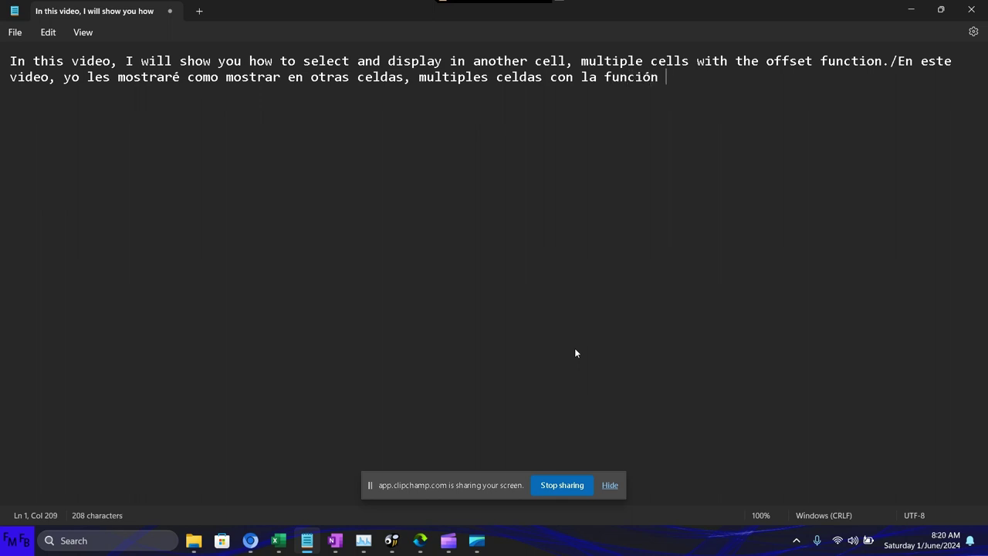
type("offset")
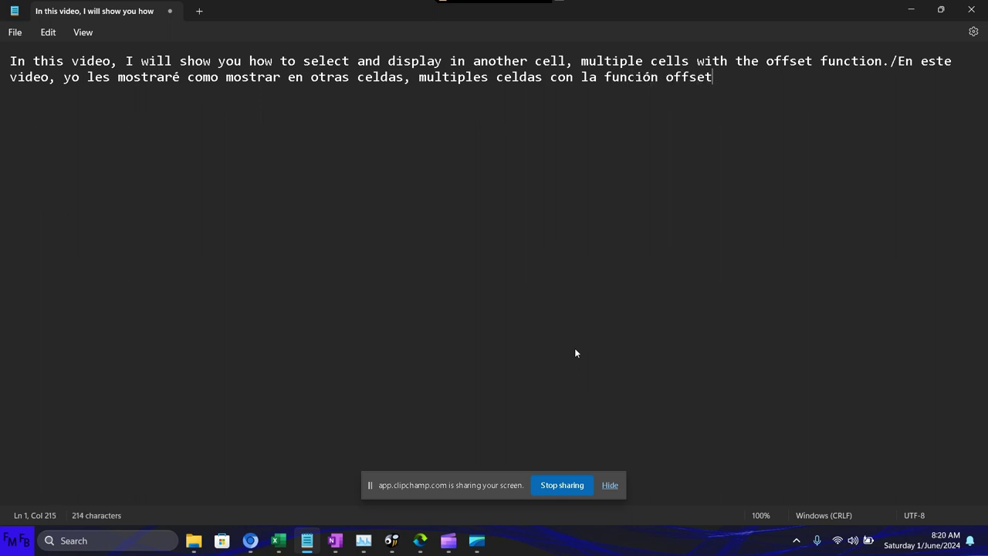
Step: Delete the words 'select and' from the English sentence
key("Up")
key("ctrl+Left")
key("ctrl+Left")
key("ctrl+Left")
key("ctrl+Right")
key("ctrl+Right")
key("Left")
key("ctrl+shift+Left")
key("ctrl+shift+Left")
key("ctrl+shift+Left")
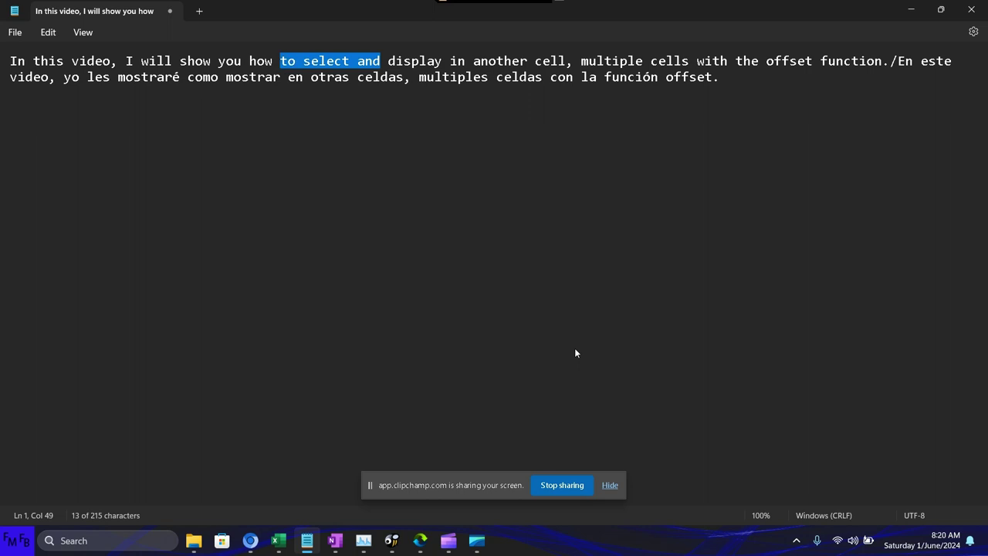
key("ctrl+shift+Right")
key("shift+Left")
key("Delete")
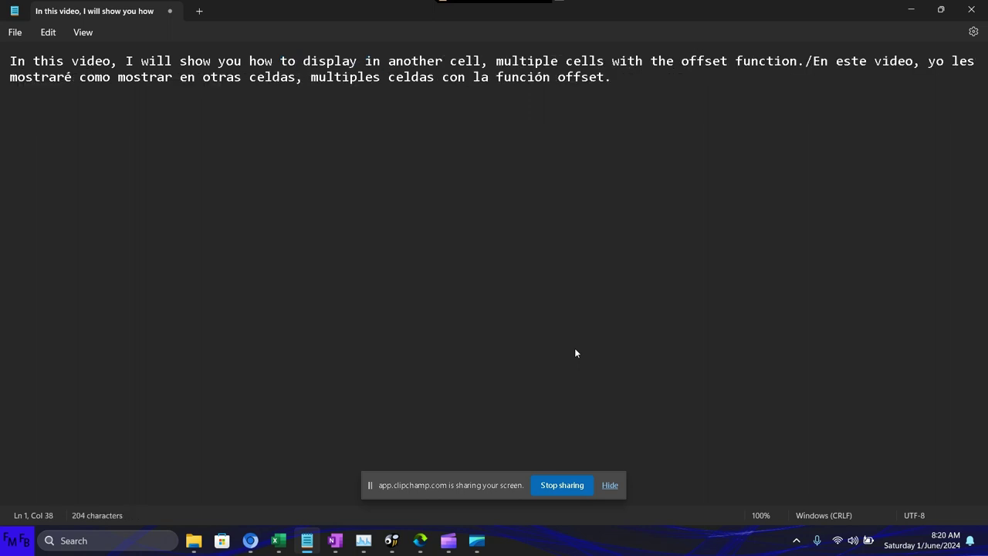
Step: In Book1, clear the Items list from A1:A6 so Sheet1 is blank
key("alt+Tab")
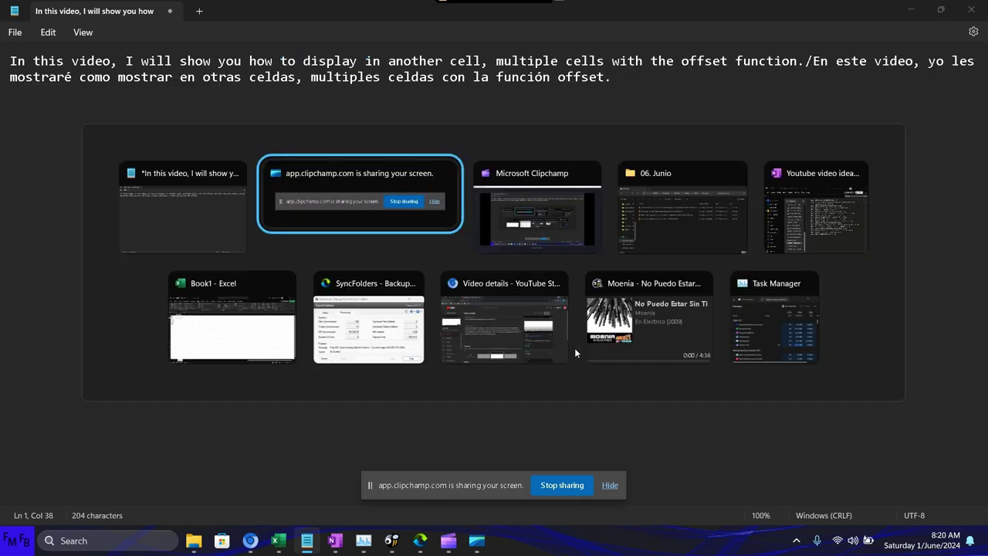
key("alt+Tab")
key("alt+Tab")
key("alt+Tab")
key("alt+Tab")
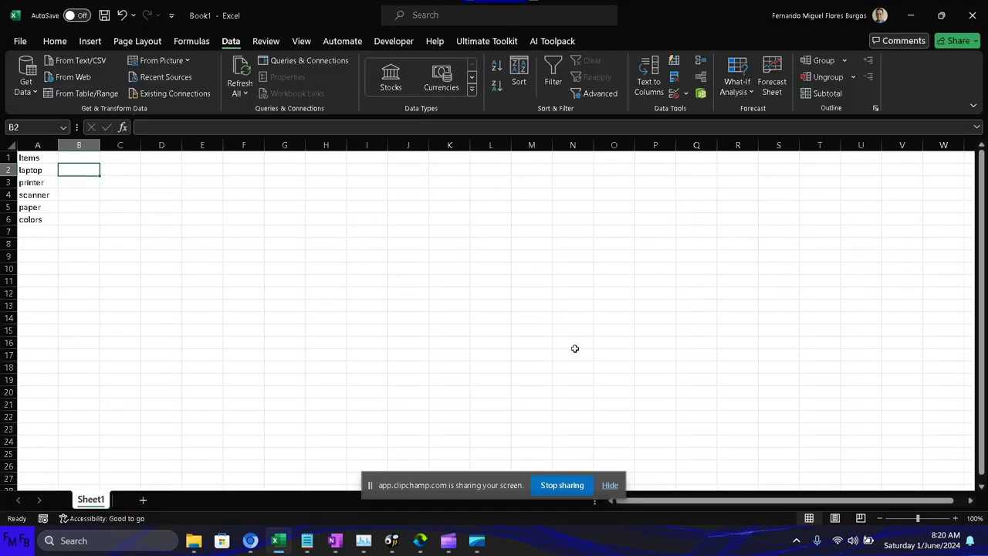
key("Left")
key("Up")
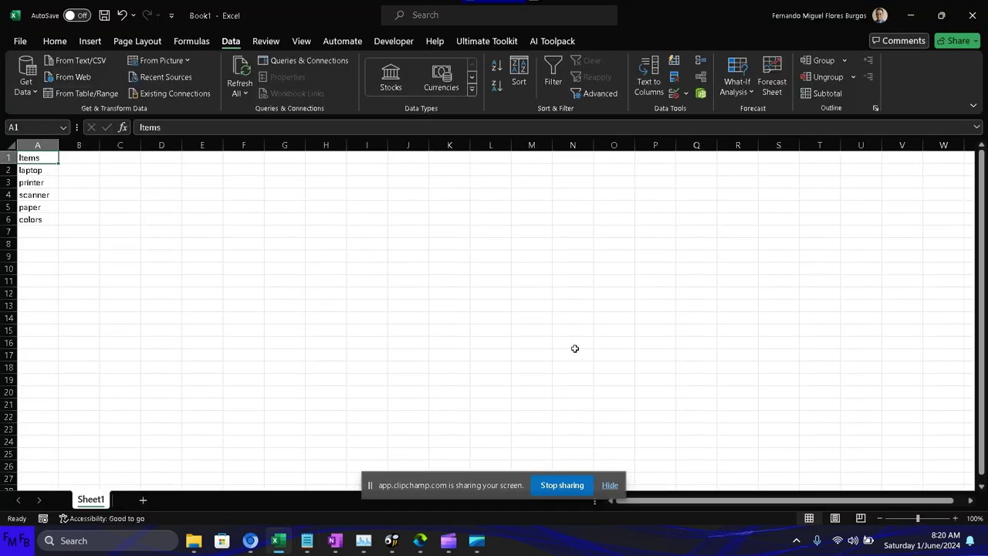
key("ctrl+shift+Down")
key("Delete")
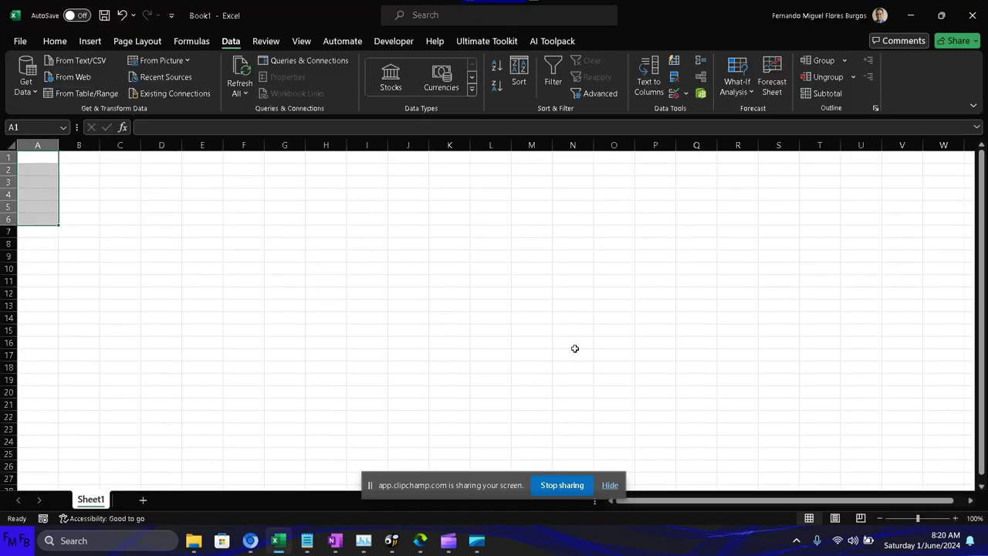
key("Right")
key("Right")
key("Right")
key("Right")
key("Right")
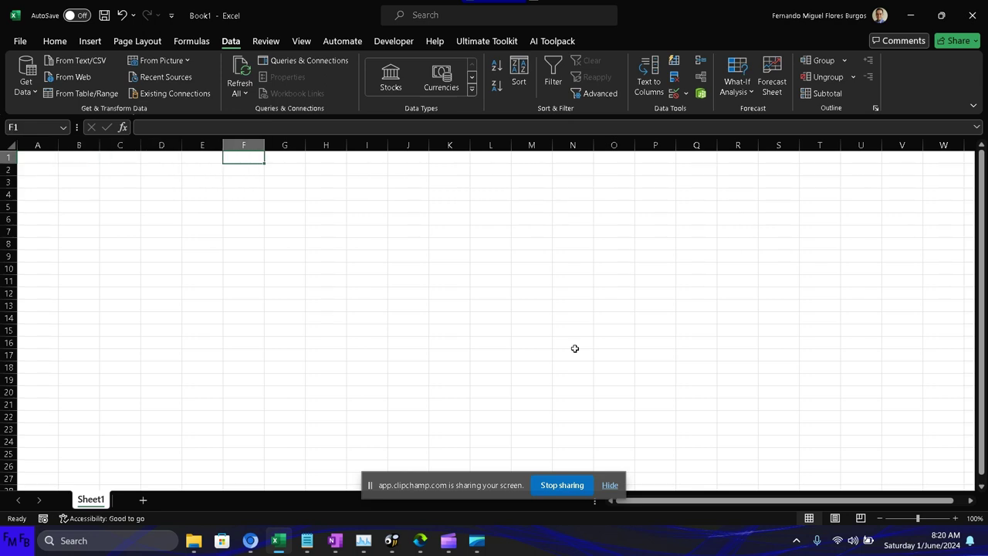
Step: Enter the month headers Jan, Feb, March and April across F1:I1
type("Ja")
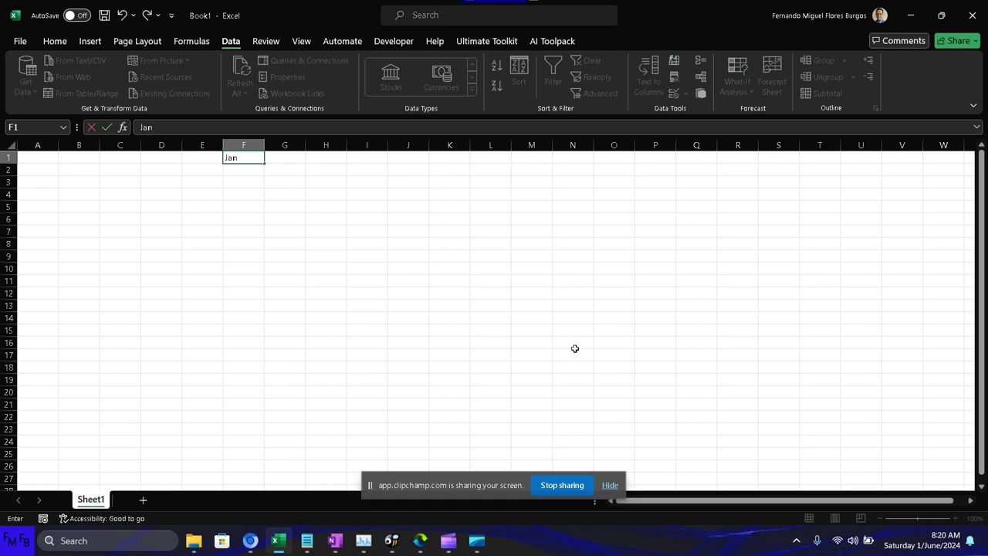
type("n")
key("Tab")
type("F")
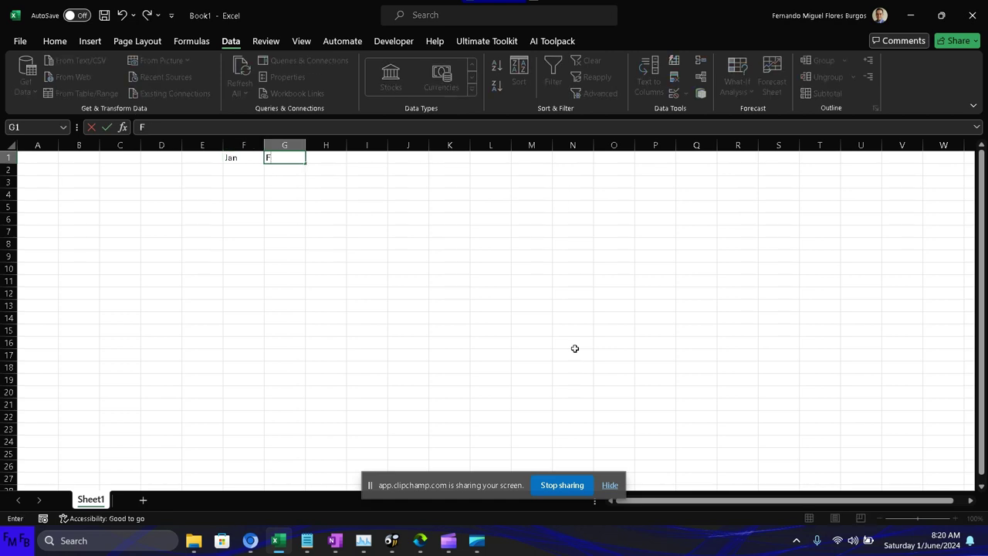
type("eb")
key("Tab")
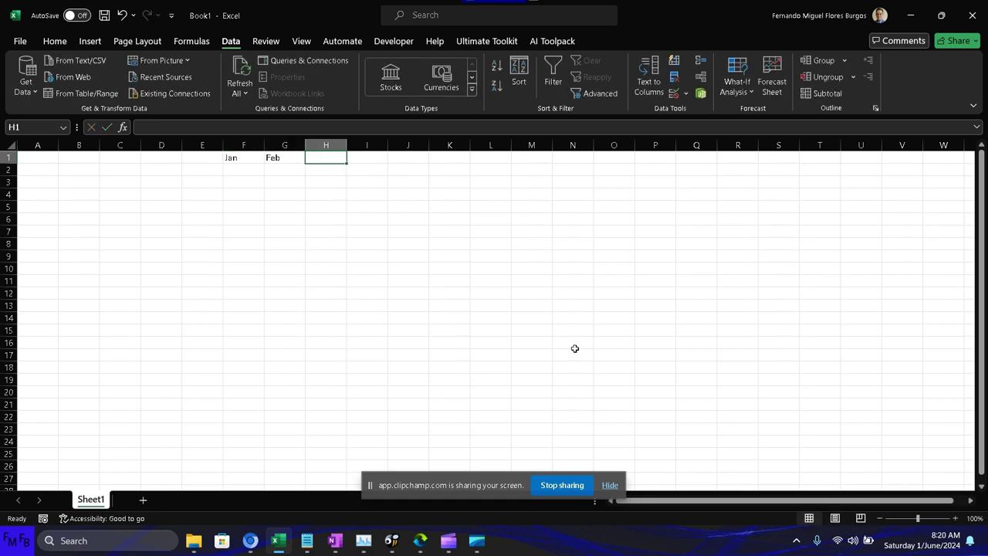
type("March")
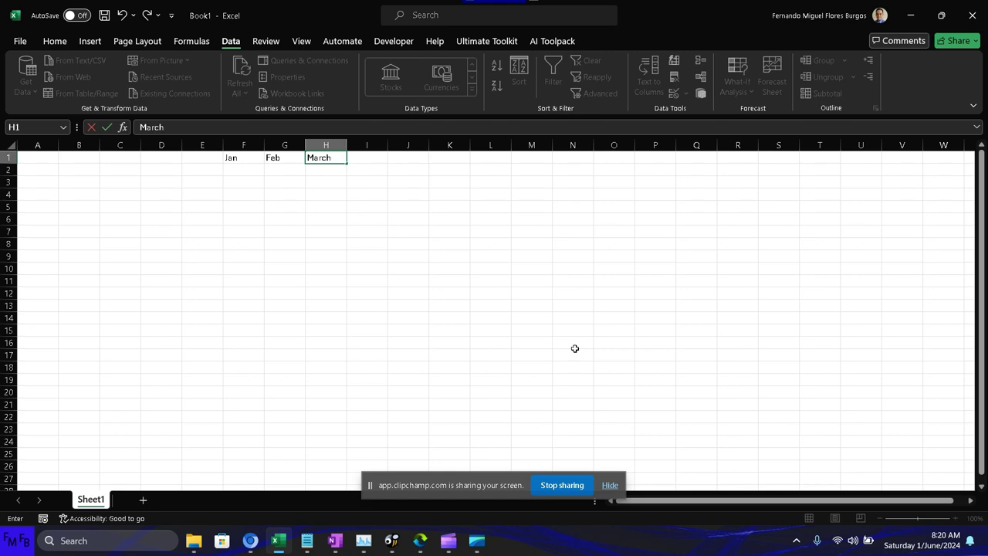
key("Tab")
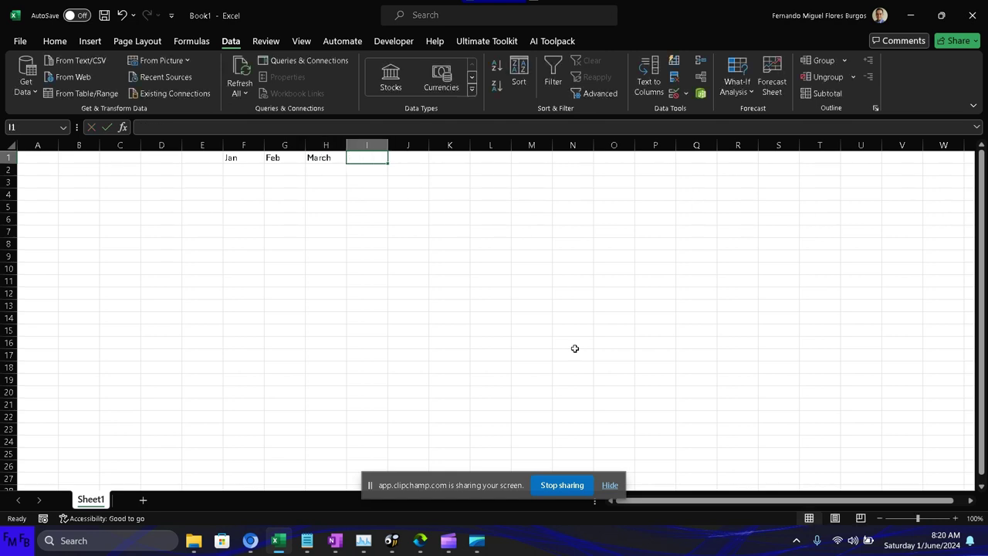
type("April")
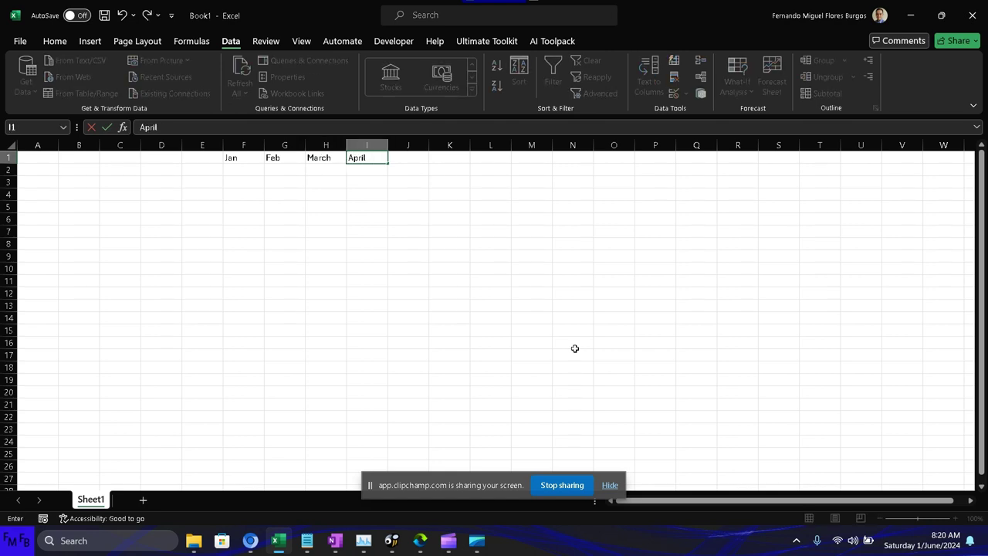
key("Return")
key("Left")
key("Left")
key("Left")
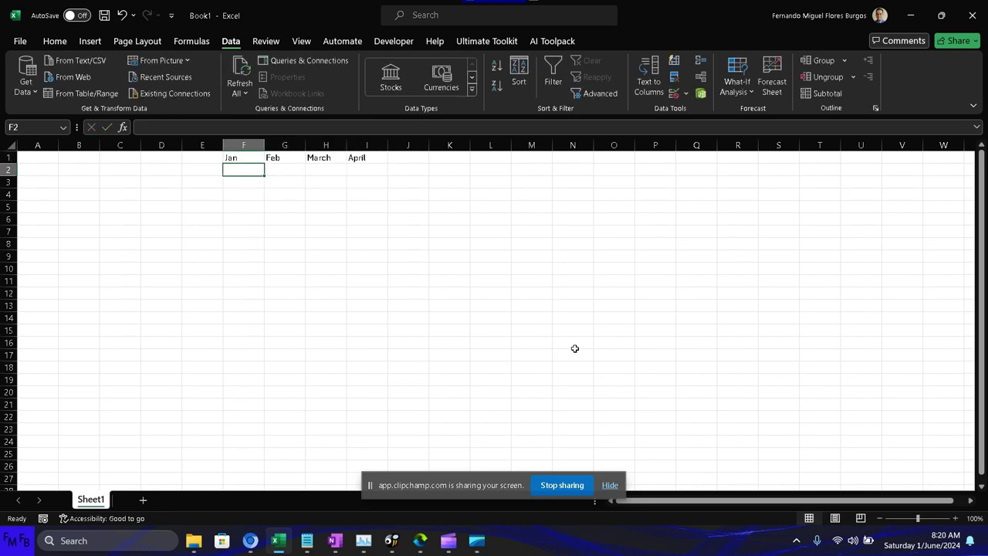
Step: Clear the mistaken =ra entry and its #NAME? error from F2
type("=ra")
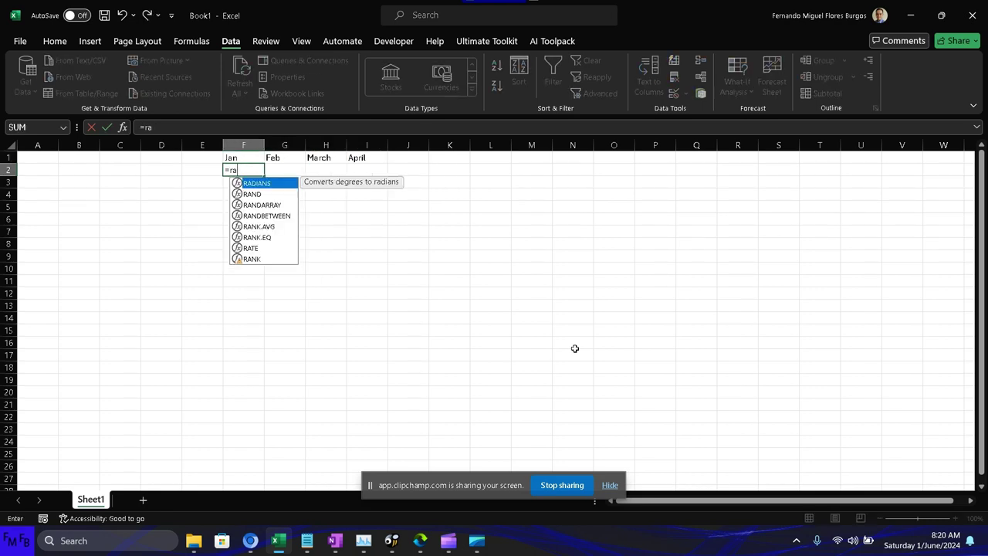
key("Return")
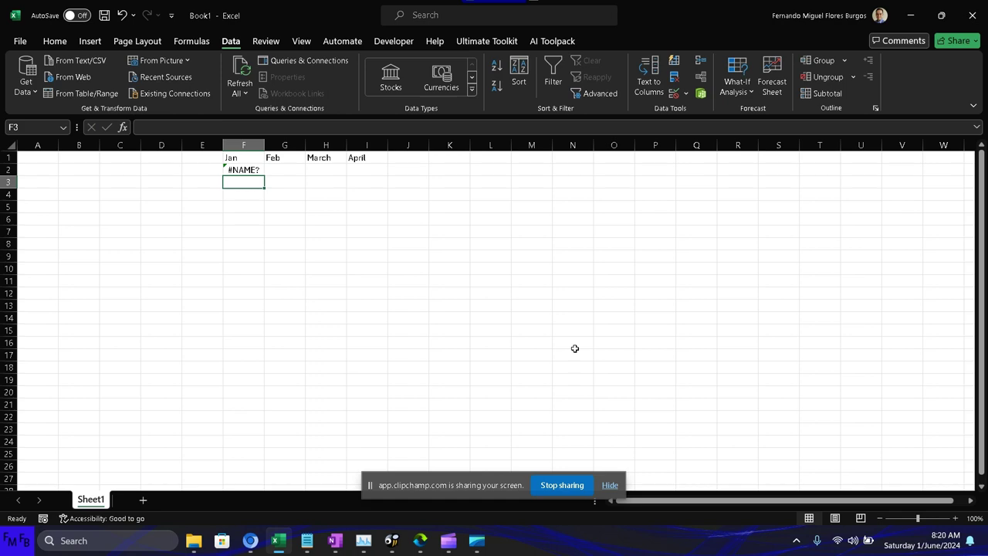
key("Up")
key("Delete")
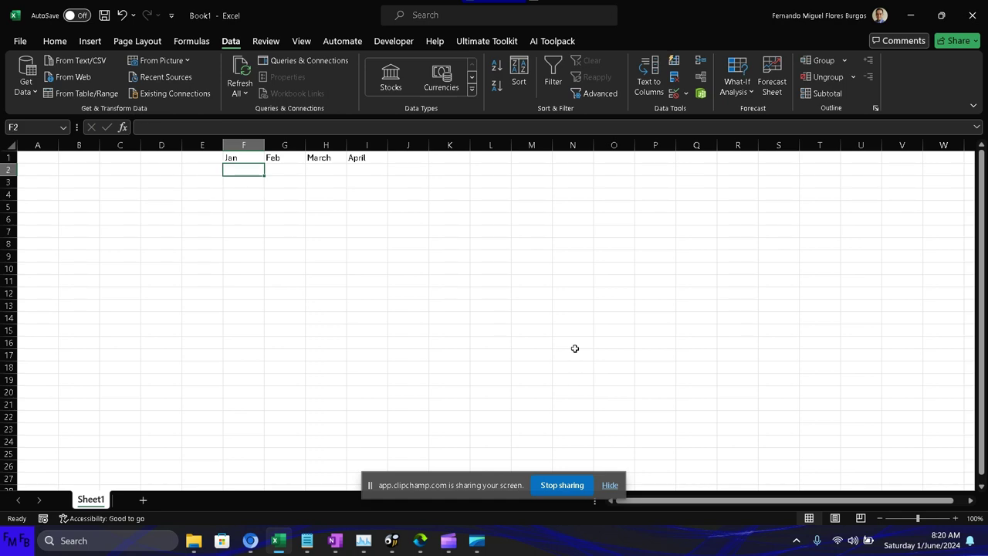
Step: Fill the whole F2:I6 range at once with =RANDBETWEEN(1,10000)
key("shift+Down")
key("shift+Down")
key("shift+Down")
key("shift+Down")
key("shift+Right")
key("shift+Right")
key("shift+Right")
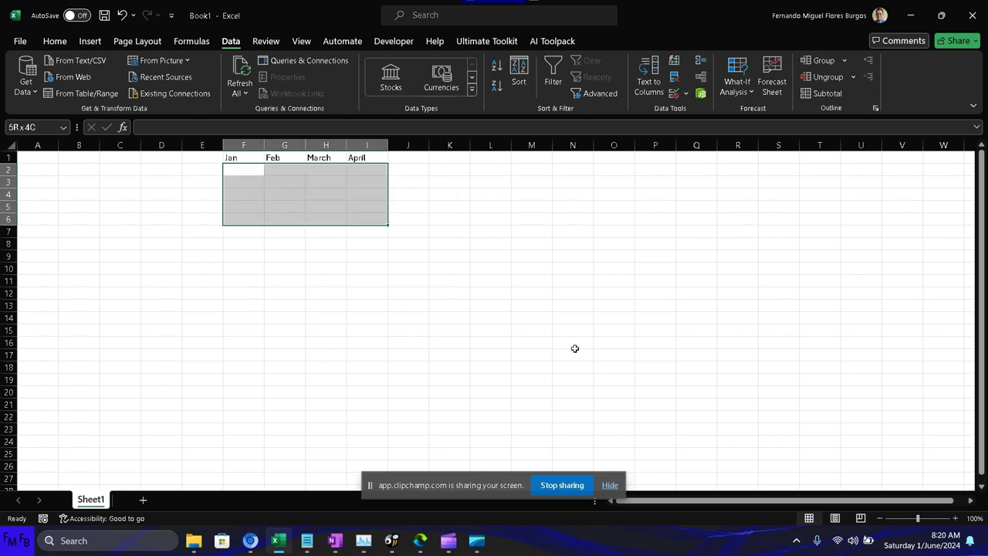
type("=ra")
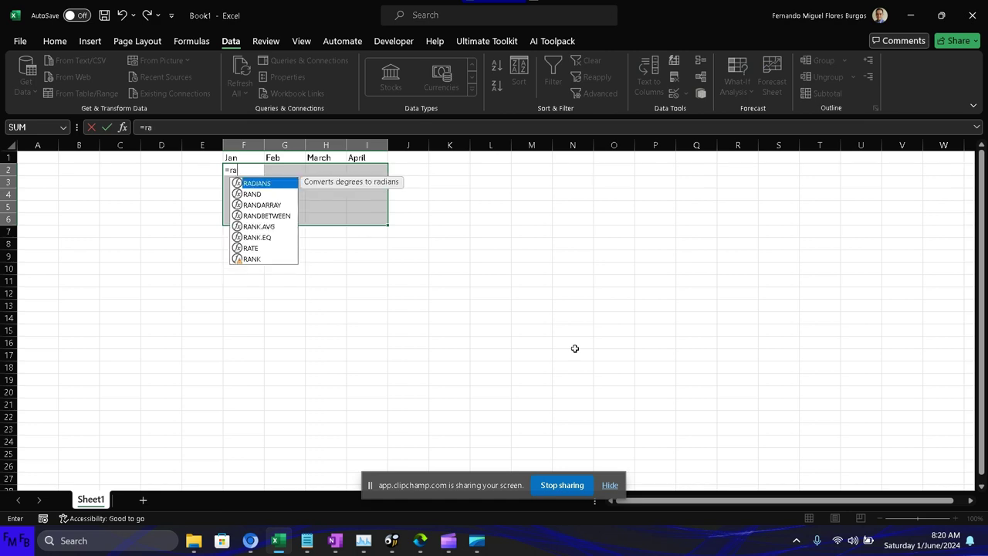
type("ndb")
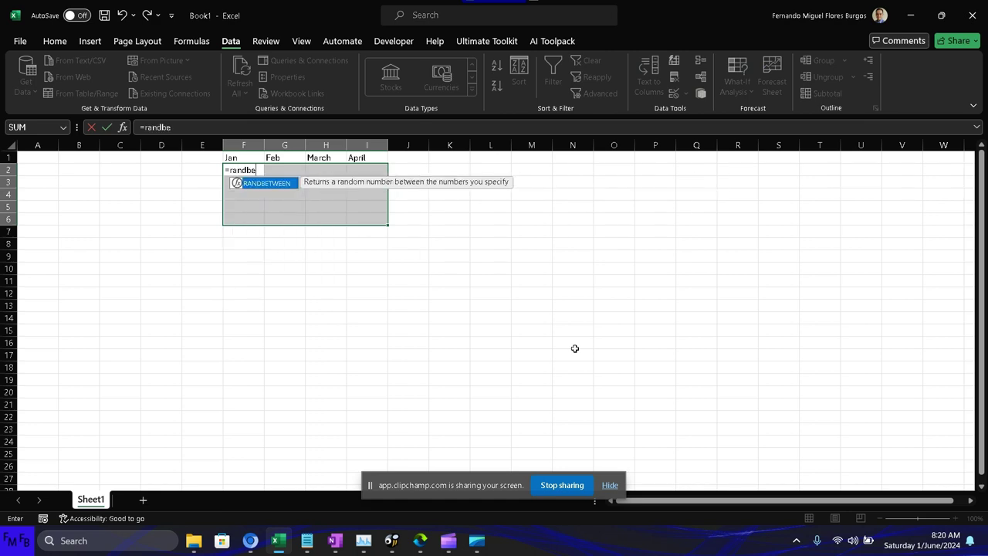
type("e")
key("Tab")
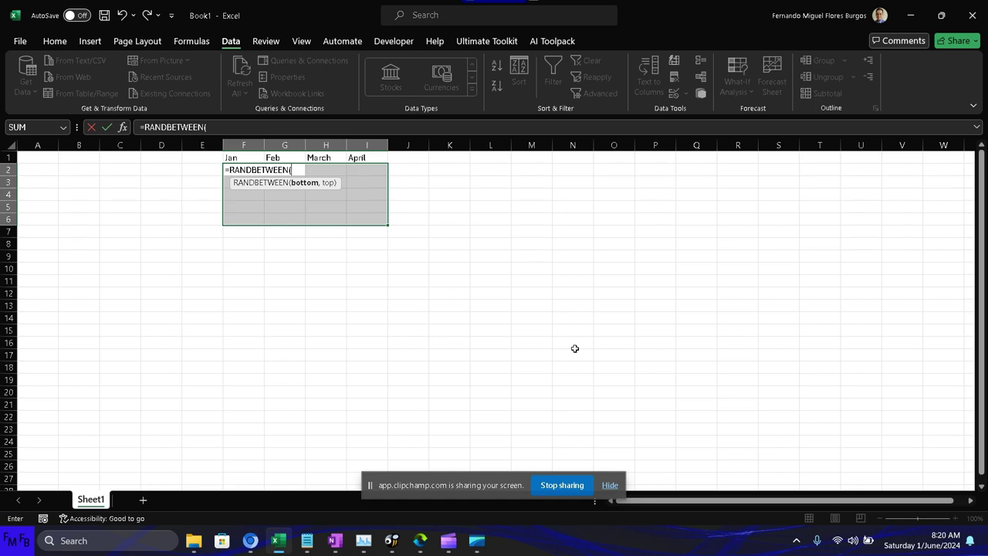
type("1")
type(",10")
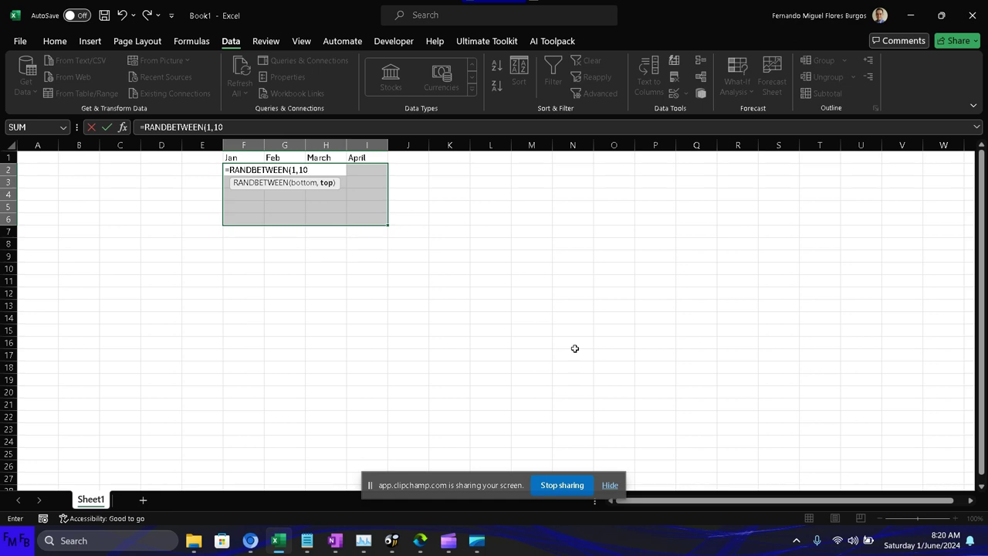
type("000")
key("ctrl+Return")
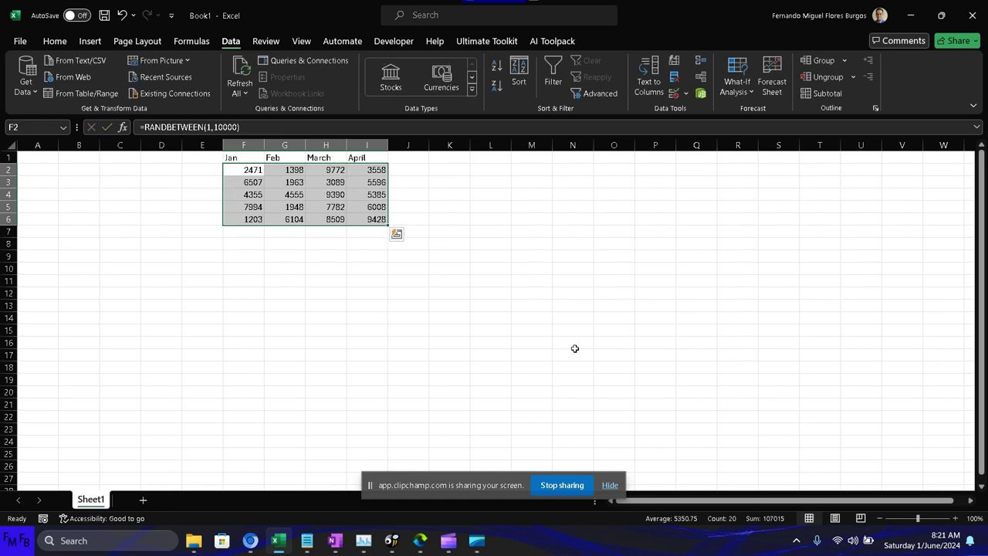
key("Down")
key("Down")
key("Down")
key("Down")
key("Down")
key("Down")
key("Down")
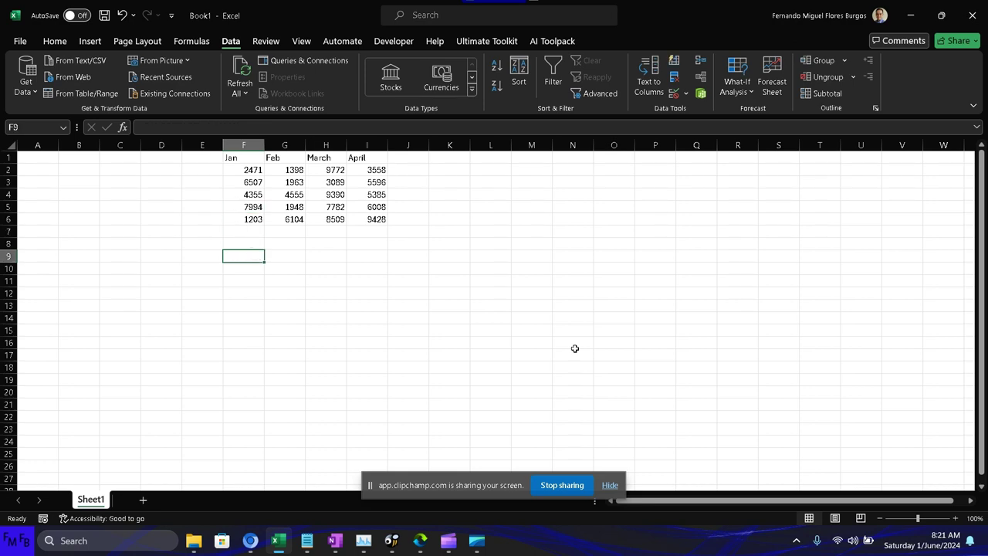
type("=o")
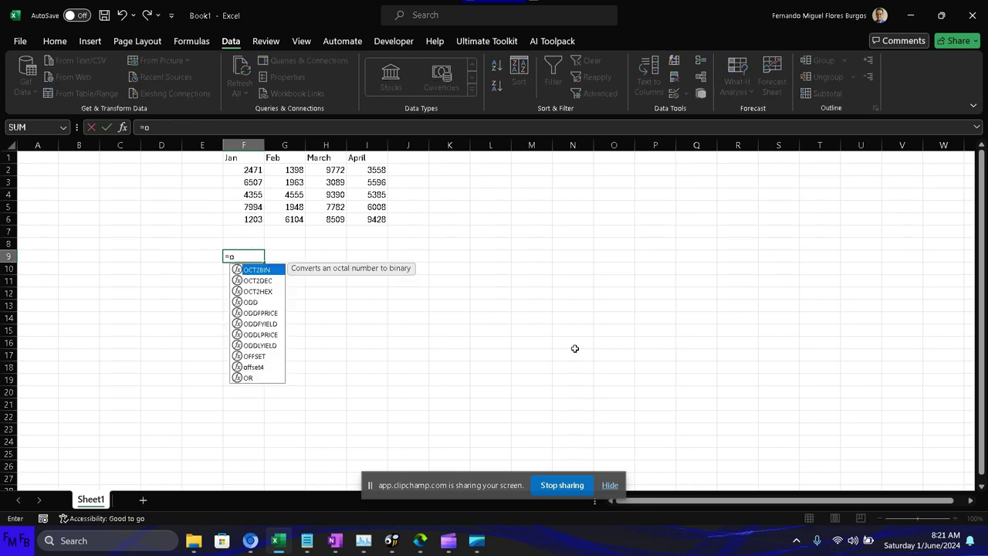
type("ffset")
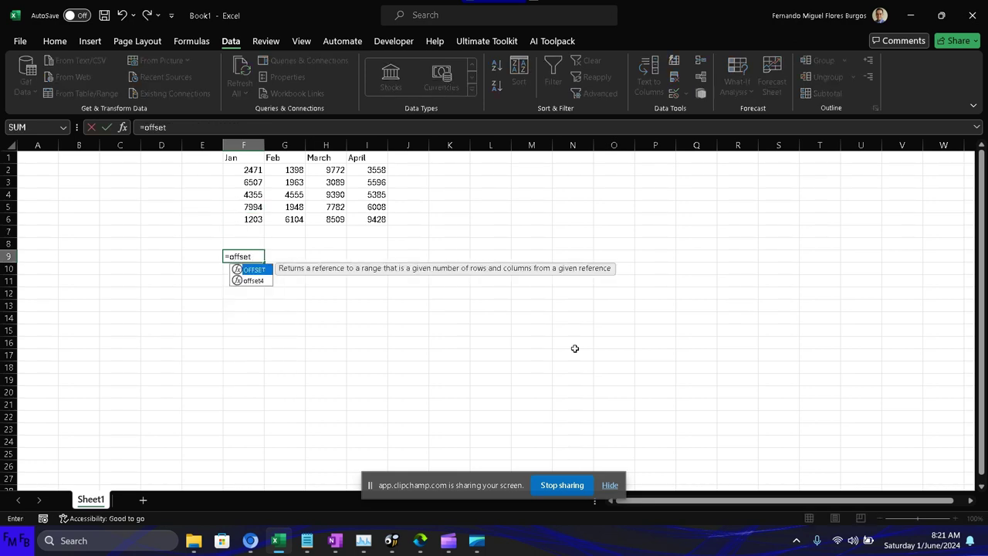
type("(")
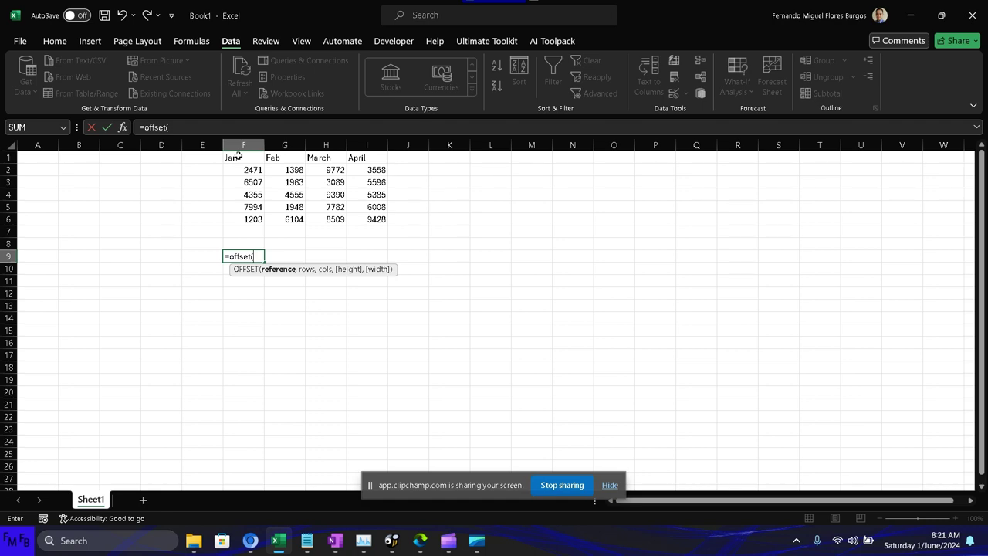
left_click(239, 156)
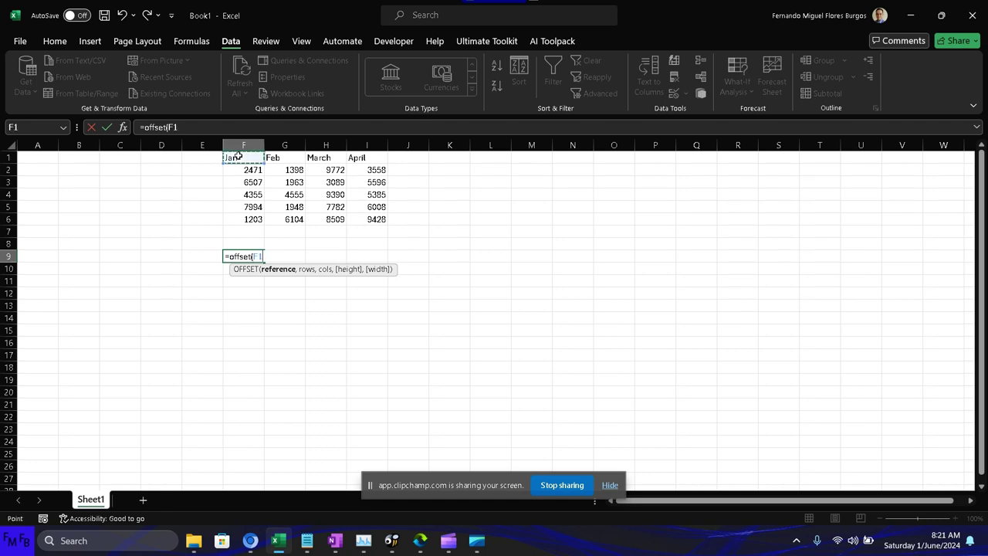
type(",")
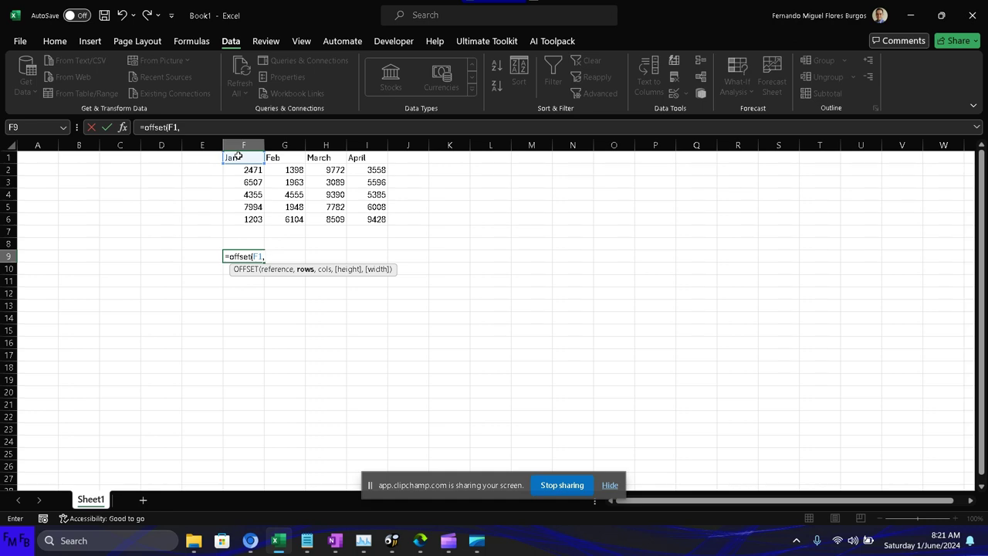
type("0")
key("Escape")
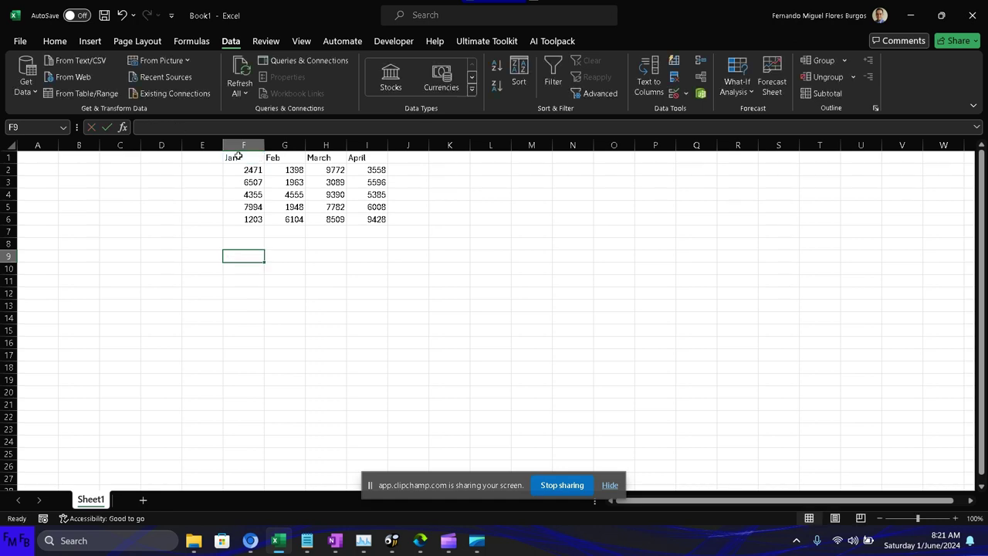
Step: Enter =OFFSET(C1,0,3,5,3) in F9 to spill the Jan–March columns into F9:H13
type("=offset")
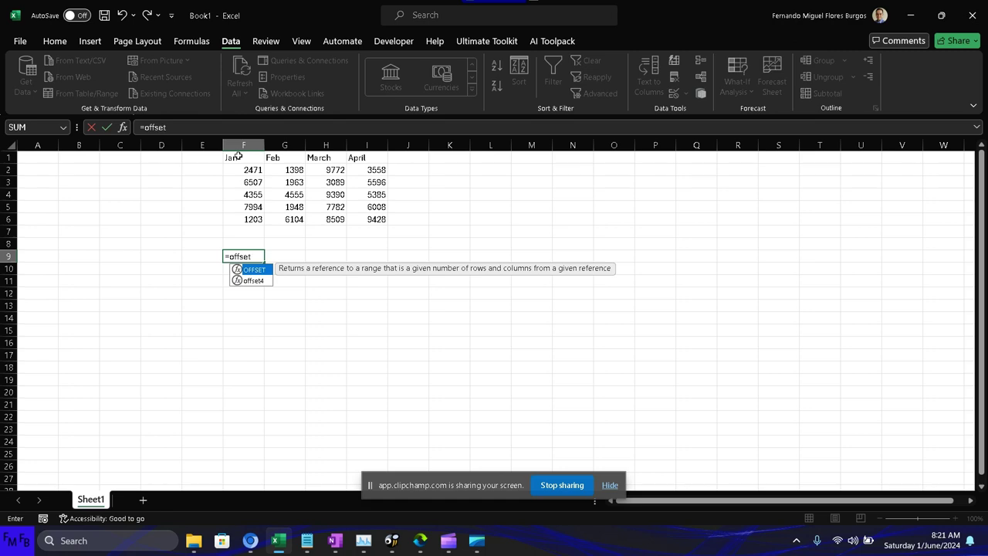
type("(")
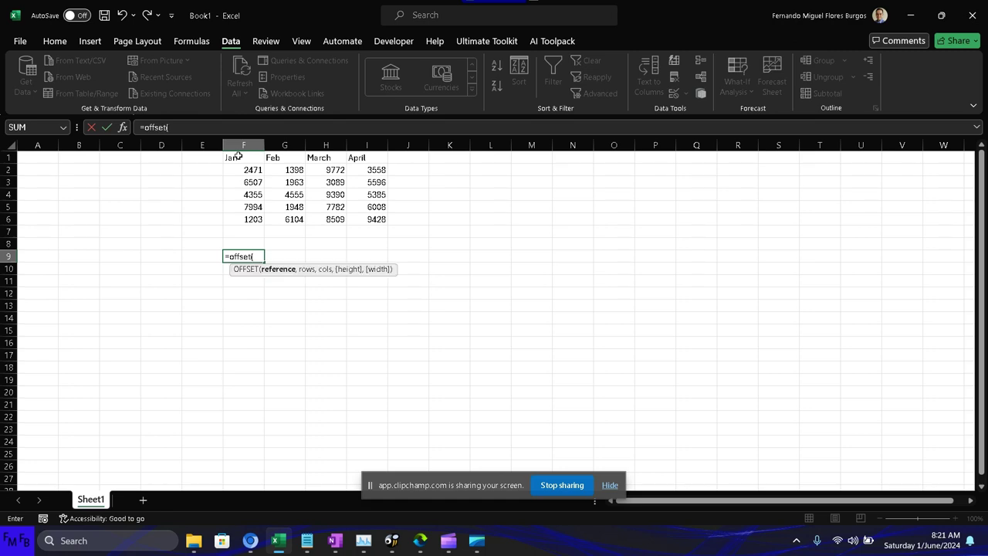
left_click(119, 159)
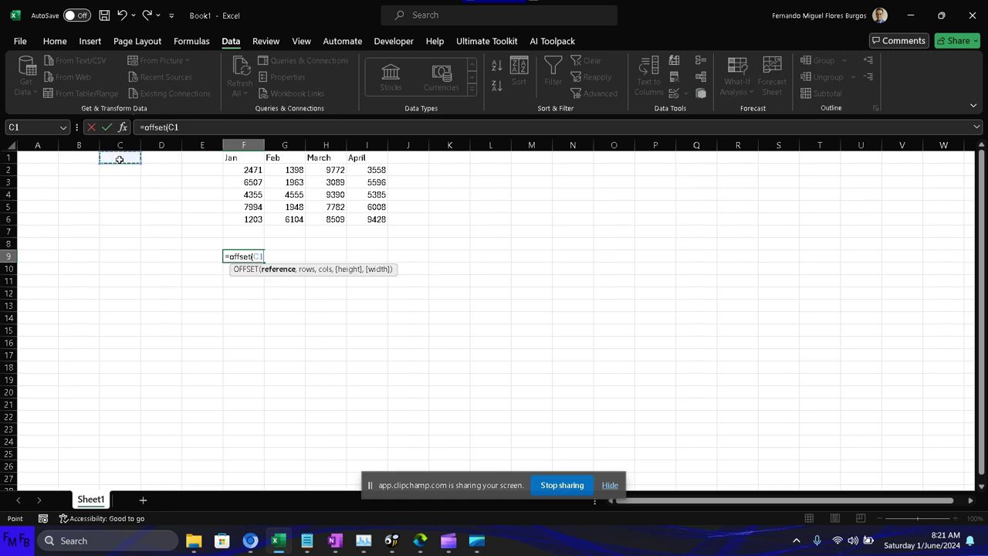
type(",")
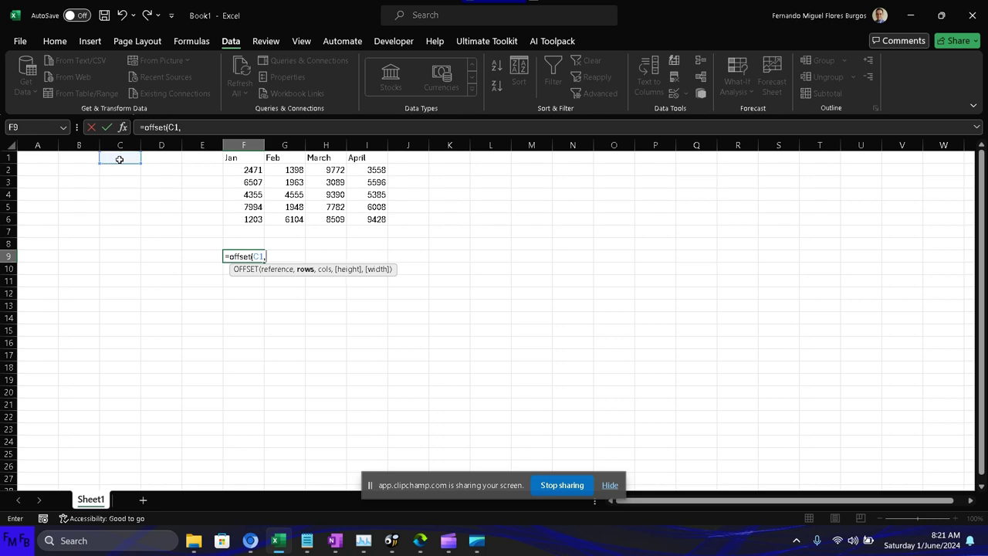
type("0,")
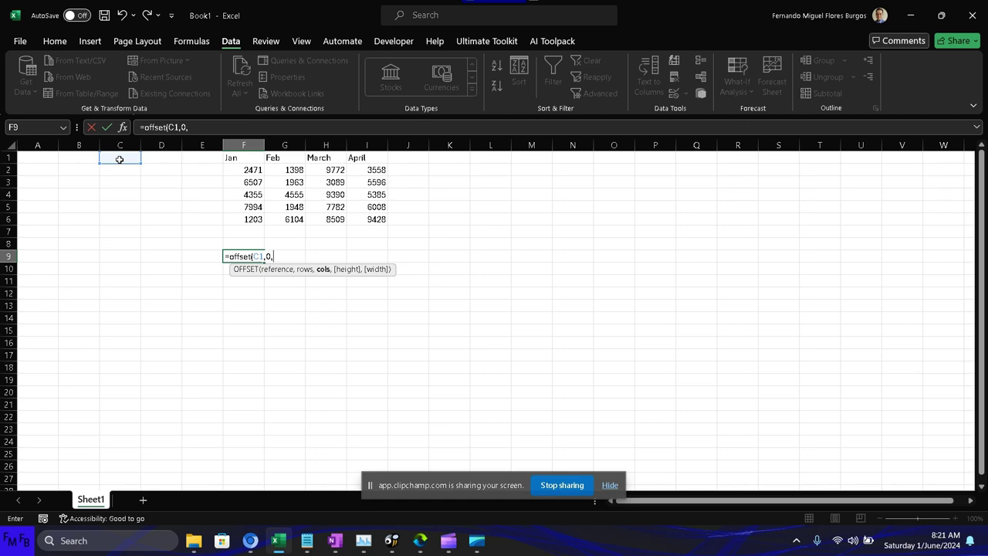
type("3,")
type("5")
type(",")
type("3")
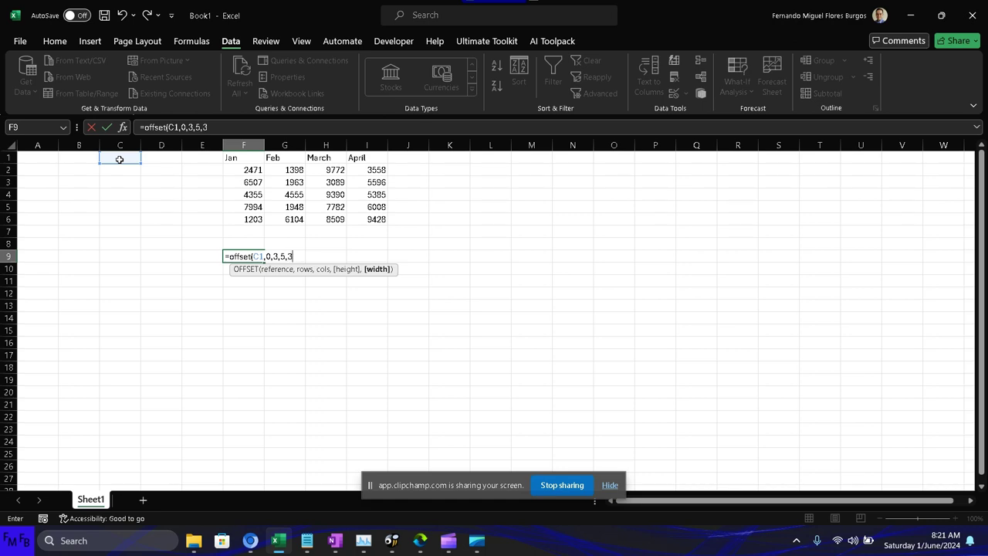
type(")")
key("Return")
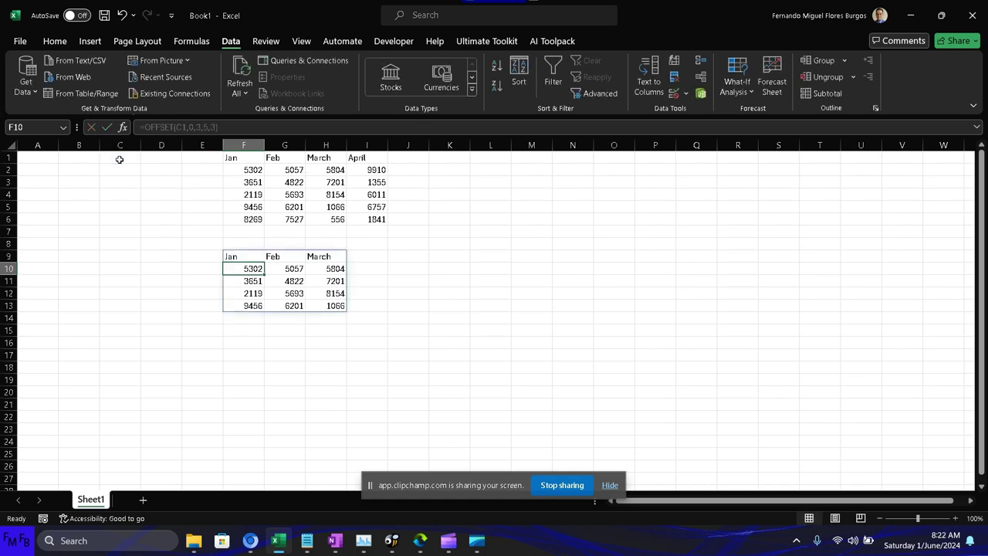
Step: Return to F9 and try changing the OFFSET width to 4, then cancel that edit
key("BackSpace")
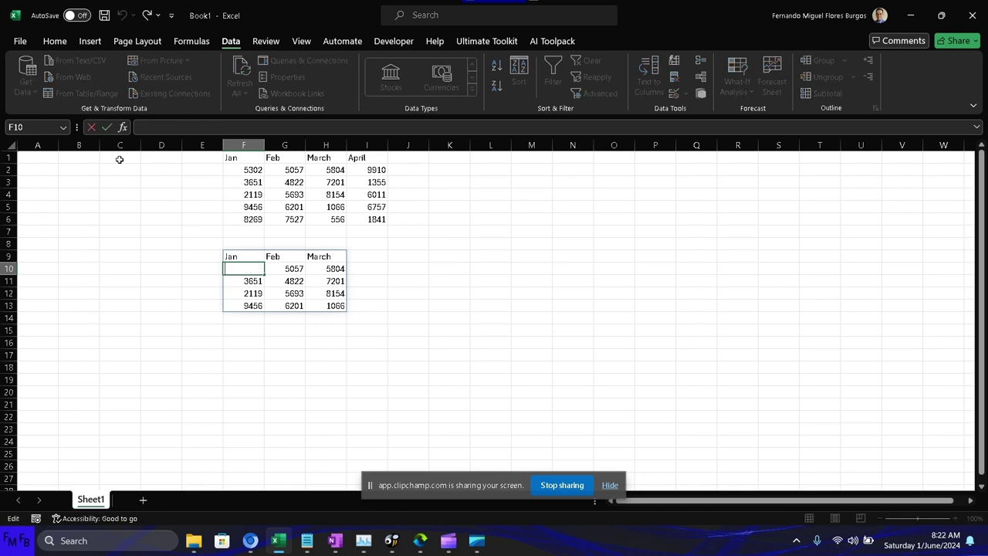
key("Escape")
key("Up")
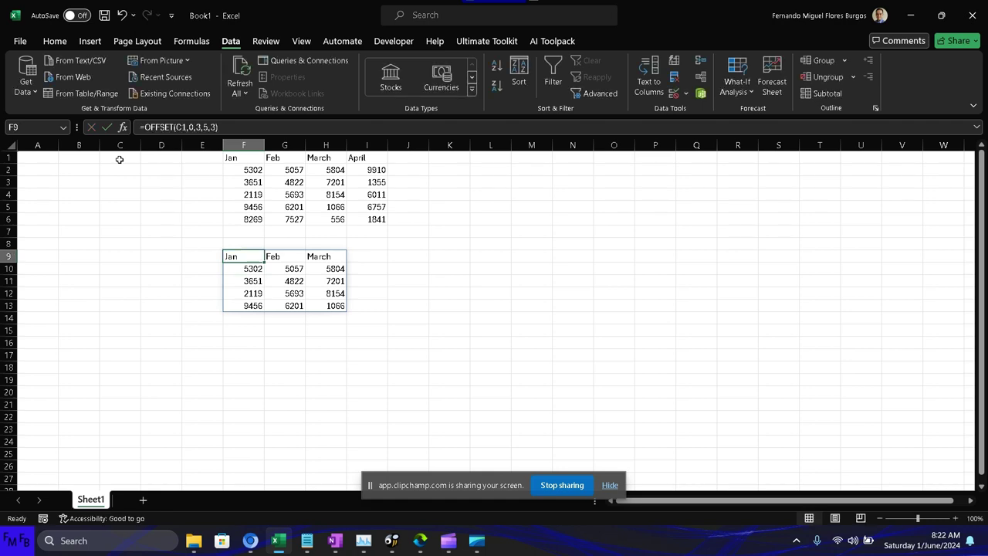
key("F2")
key("Left")
key("Left")
key("Left")
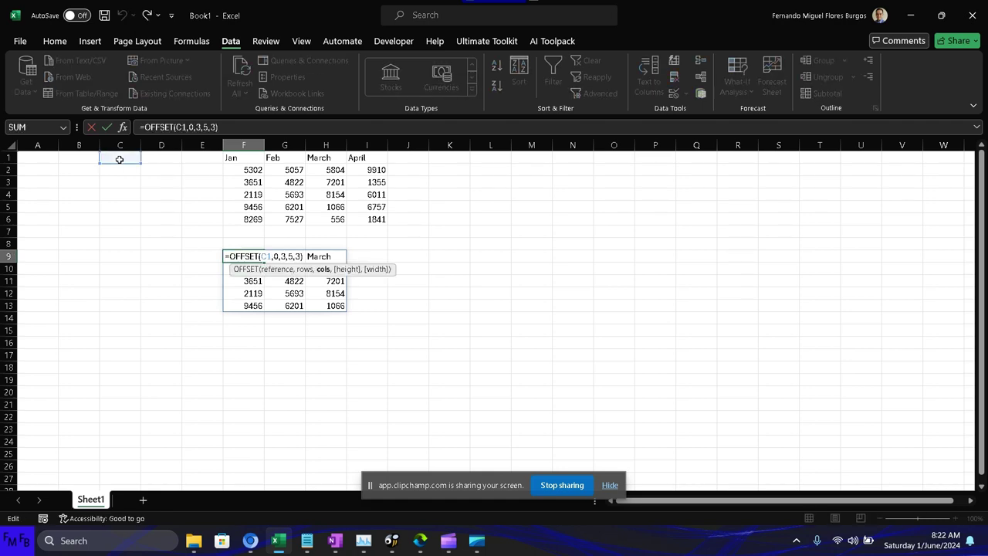
key("BackSpace")
type("4")
key("Escape")
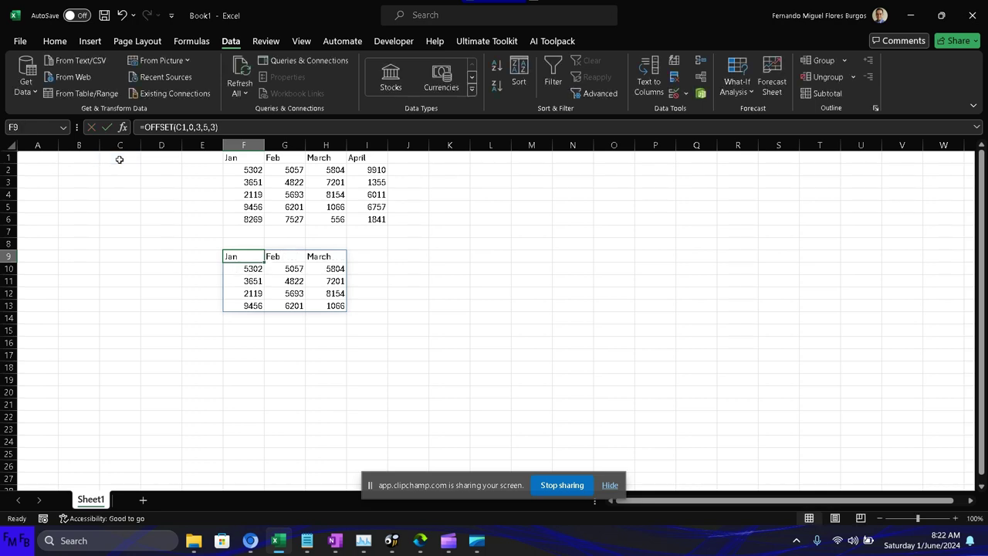
Step: Change F9's formula to =OFFSET(C1,0,3,6,4), setting height 6 and width 4
key("F2")
key("Left")
key("Left")
key("Left")
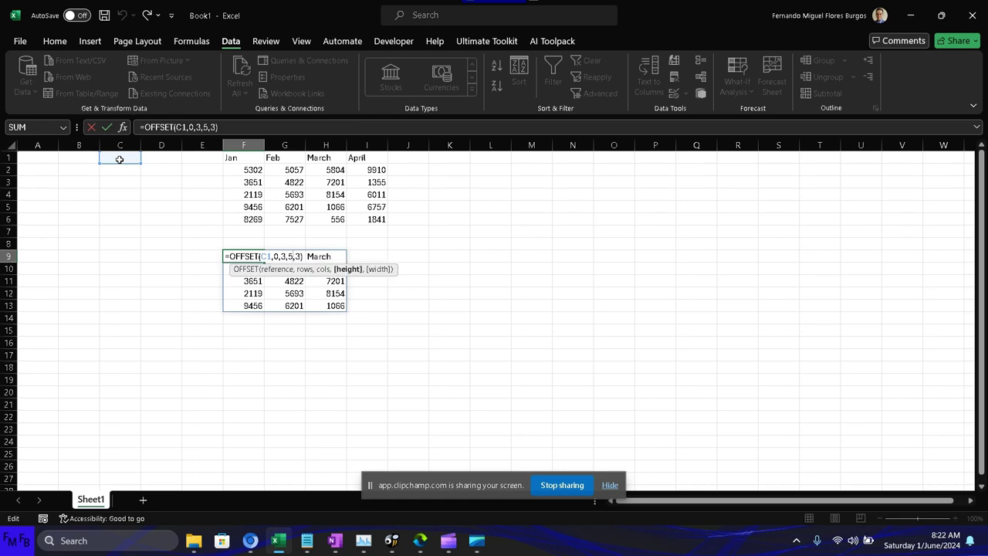
key("BackSpace")
type("6")
key("Right")
key("Delete")
type("4")
key("Return")
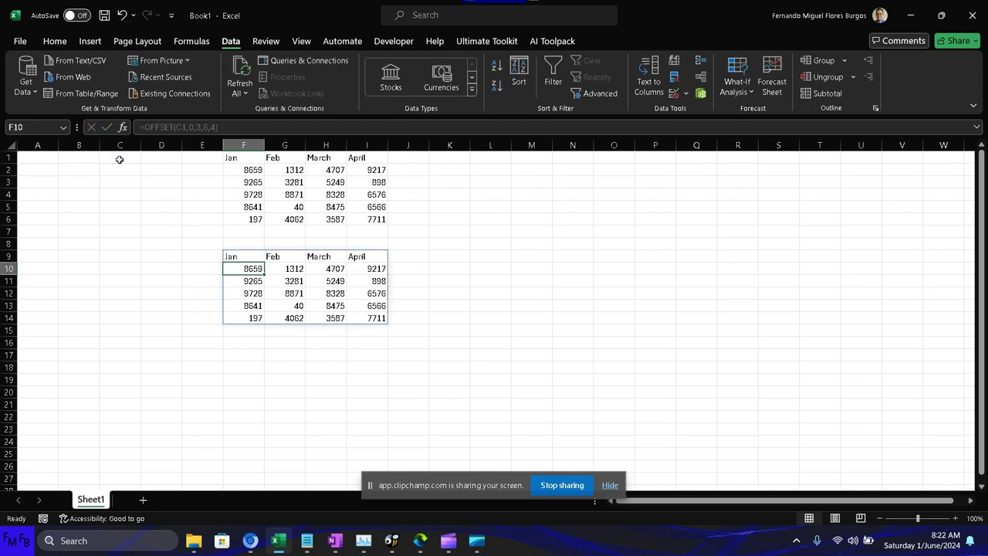